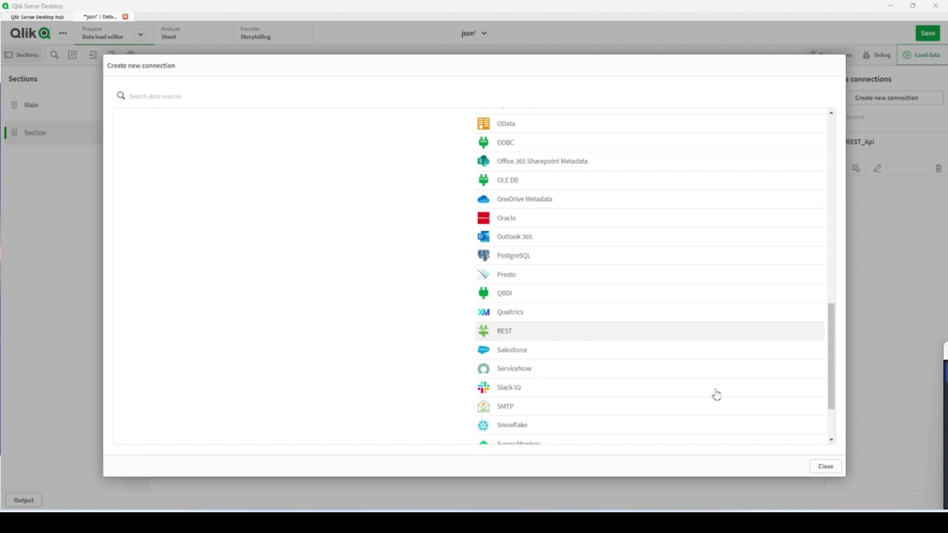
Step: Close the Create new connection list and minimise Qlik Sense to reveal the browser
left_click(824, 467)
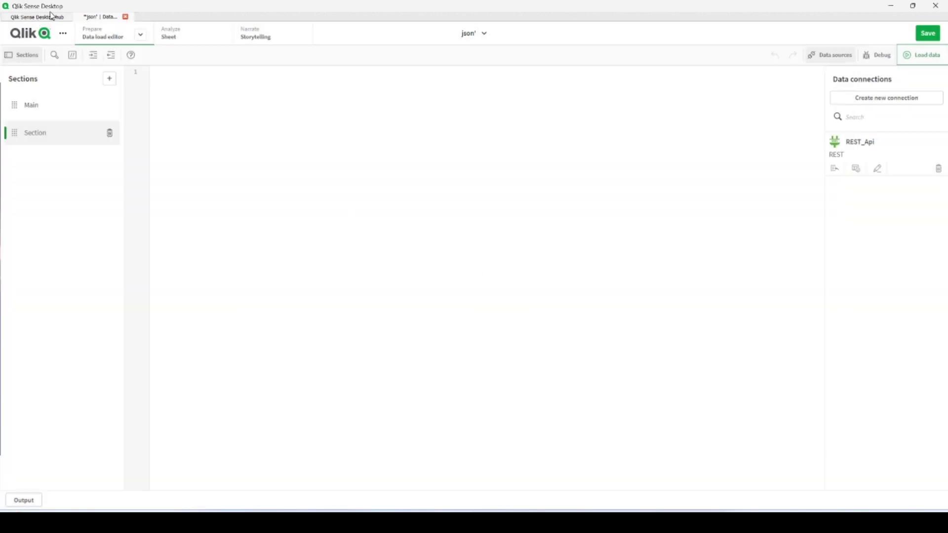
left_click(890, 7)
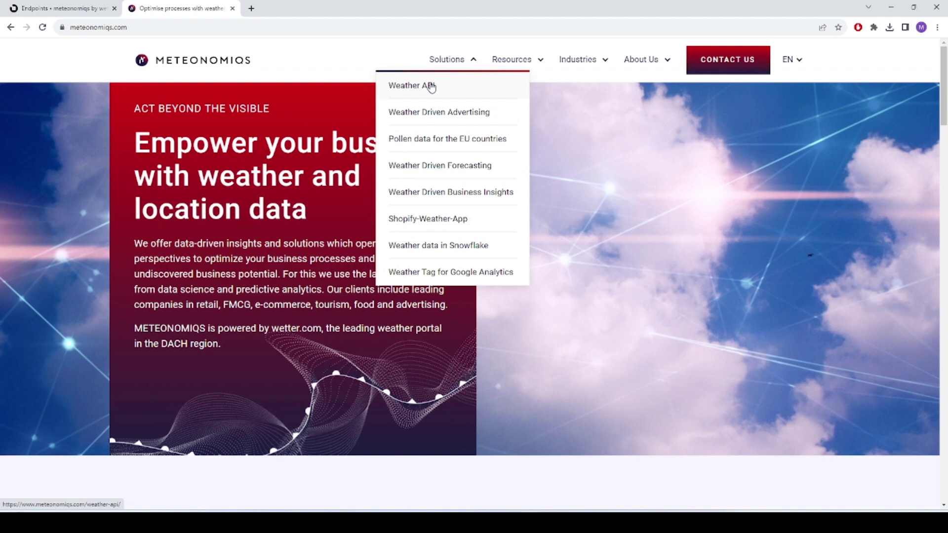
Step: Reach the Light Air GET forecast endpoint and focus its latitude parameter field
left_click(414, 89)
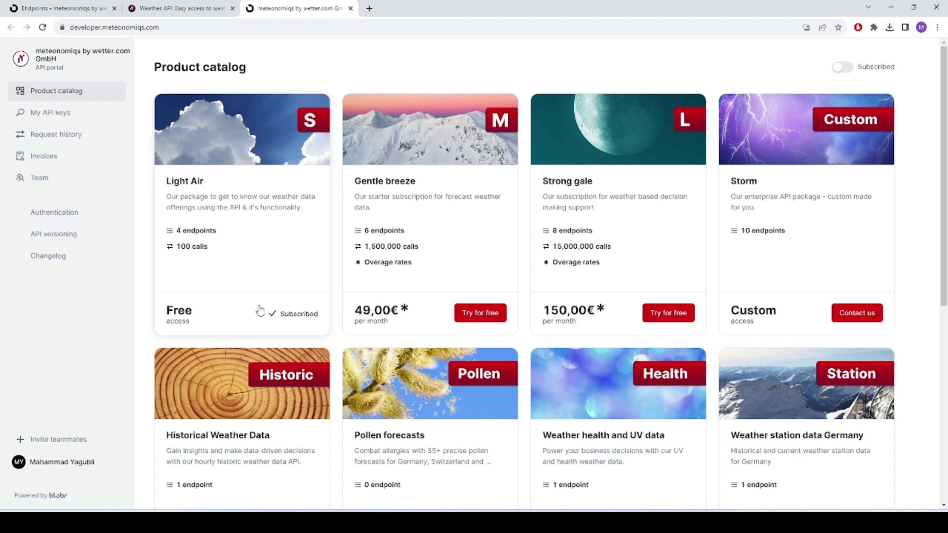
left_click(252, 258)
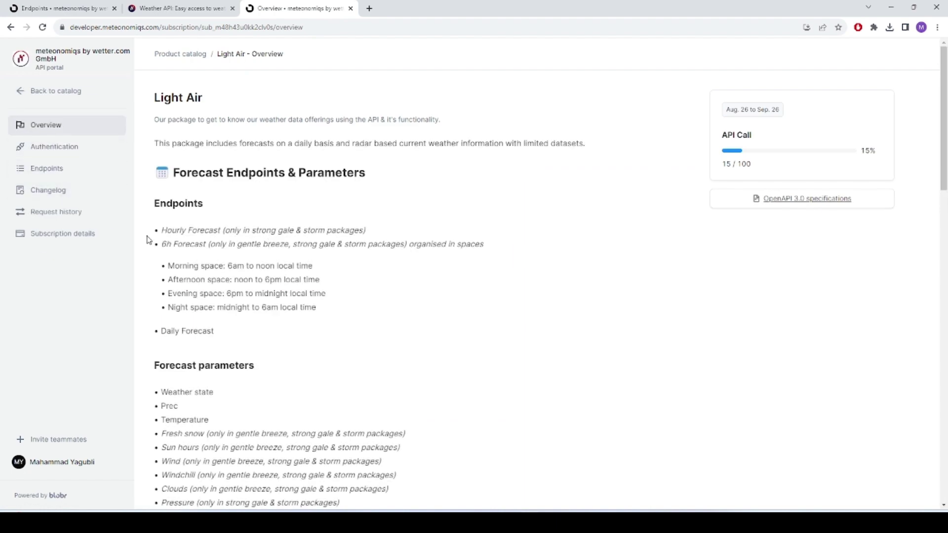
scroll(148, 239, "down", 3)
scroll(212, 280, "down", 4)
scroll(212, 280, "down", 4)
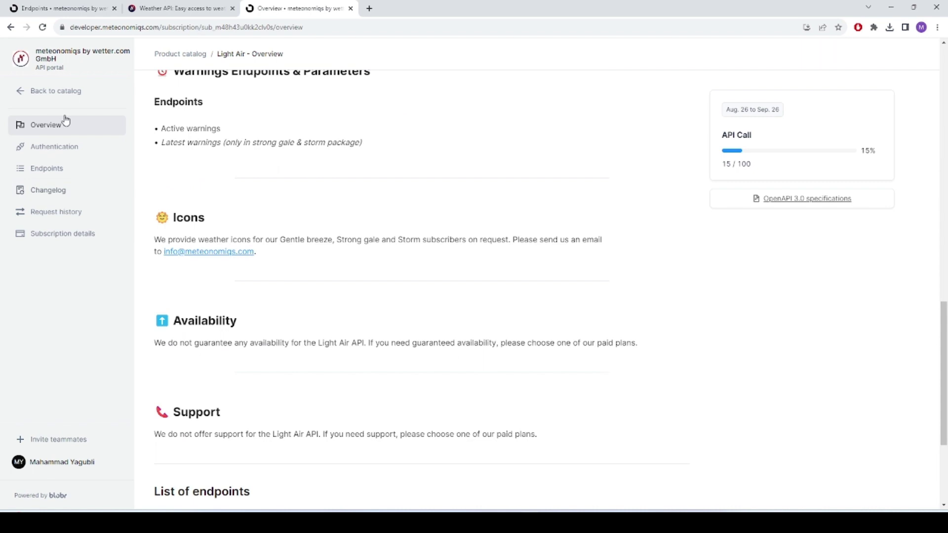
left_click(53, 167)
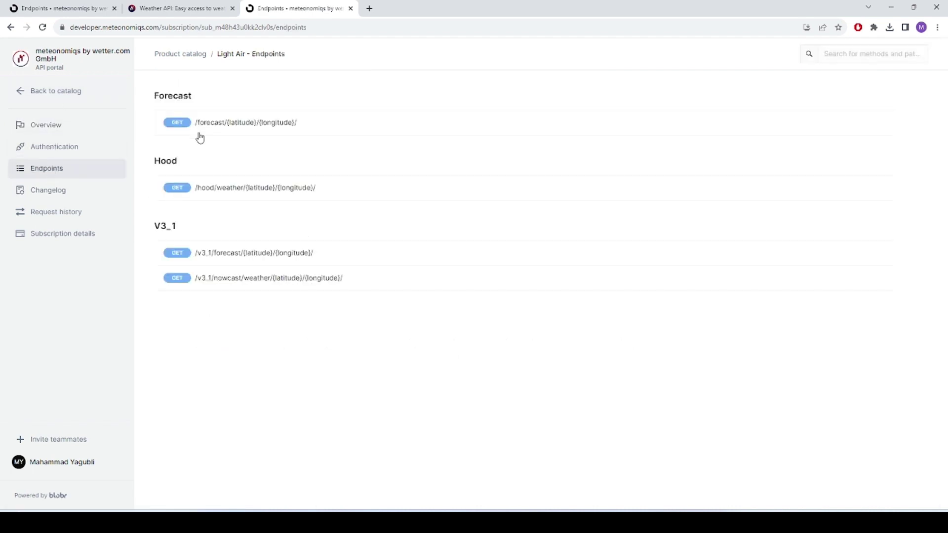
left_click(180, 126)
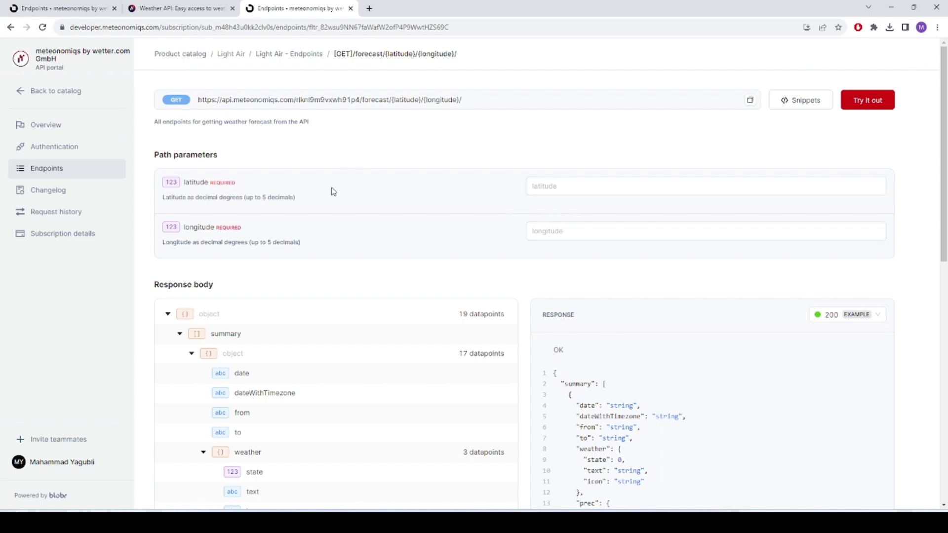
left_click(561, 186)
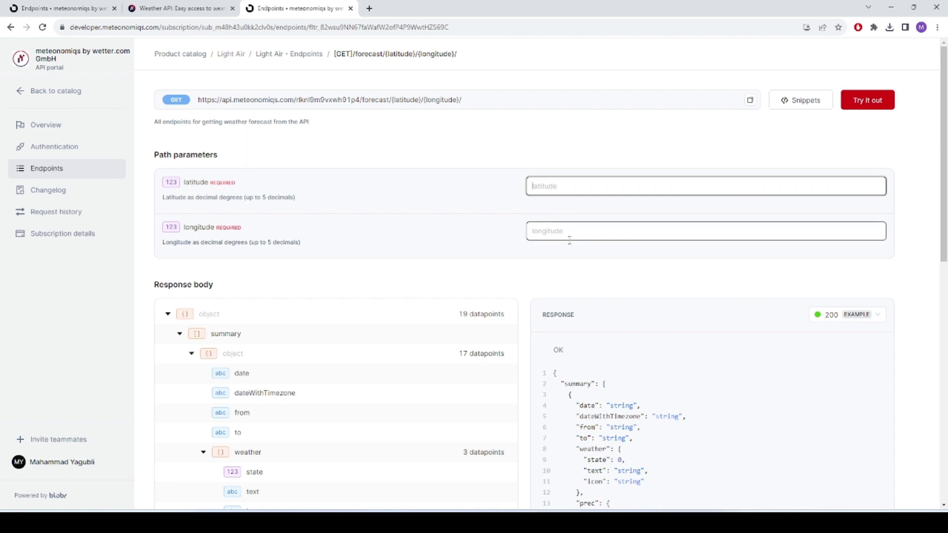
Step: Search Google for 'new york long and lat' and select the latitude 40.7128
left_click(368, 8)
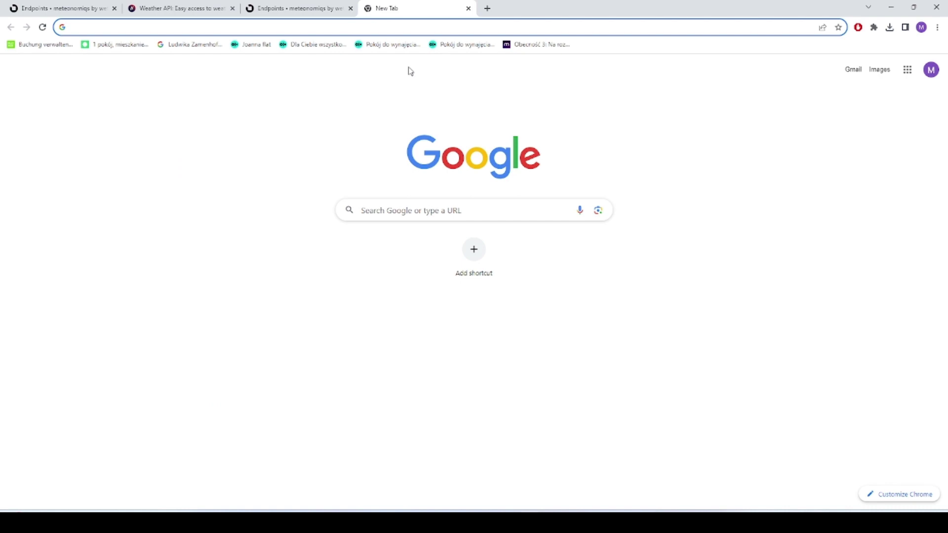
type("dat")
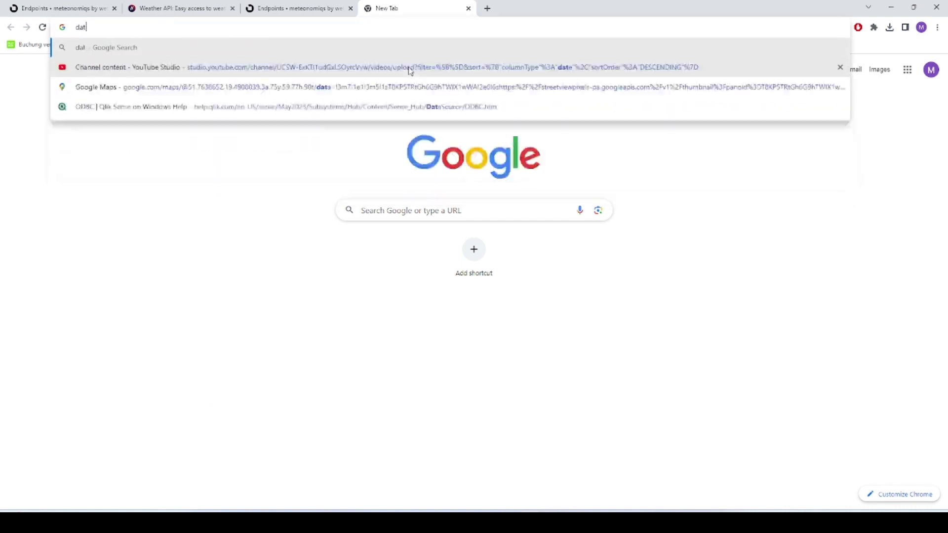
type("a")
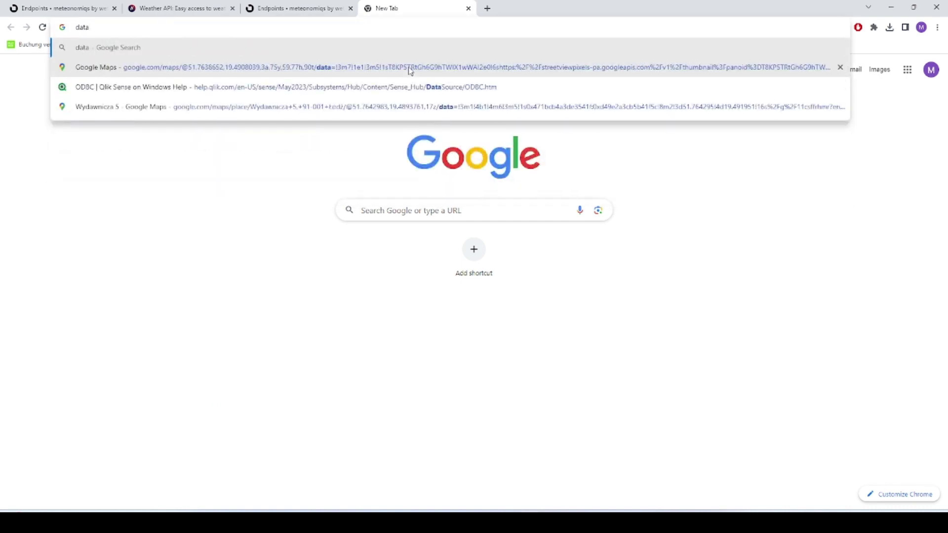
key("BackSpace")
key("BackSpace")
key("BackSpace")
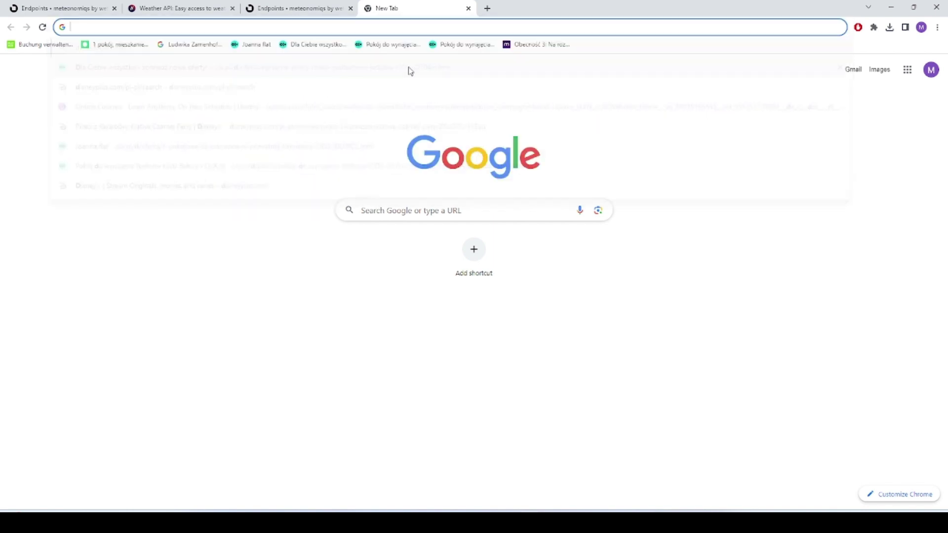
type("new yuork ")
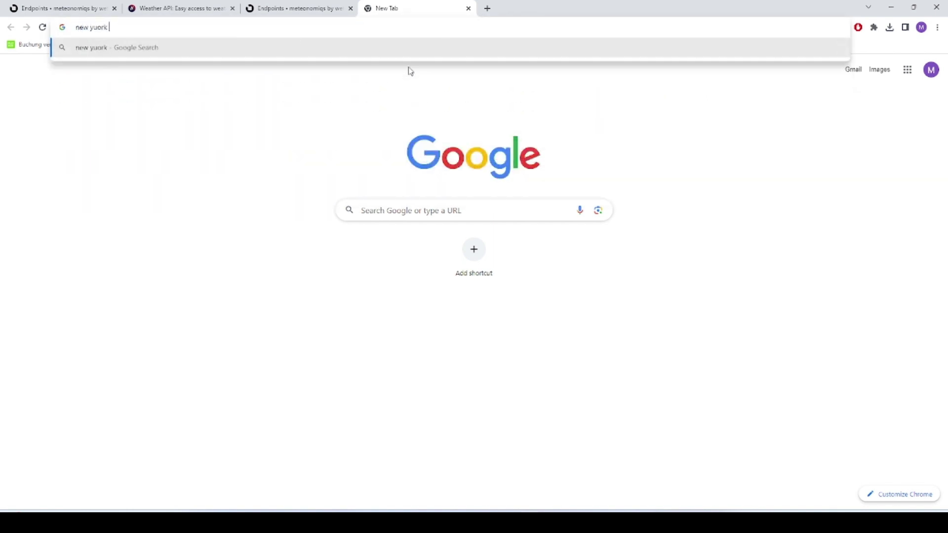
type("lo")
type("ng and lat")
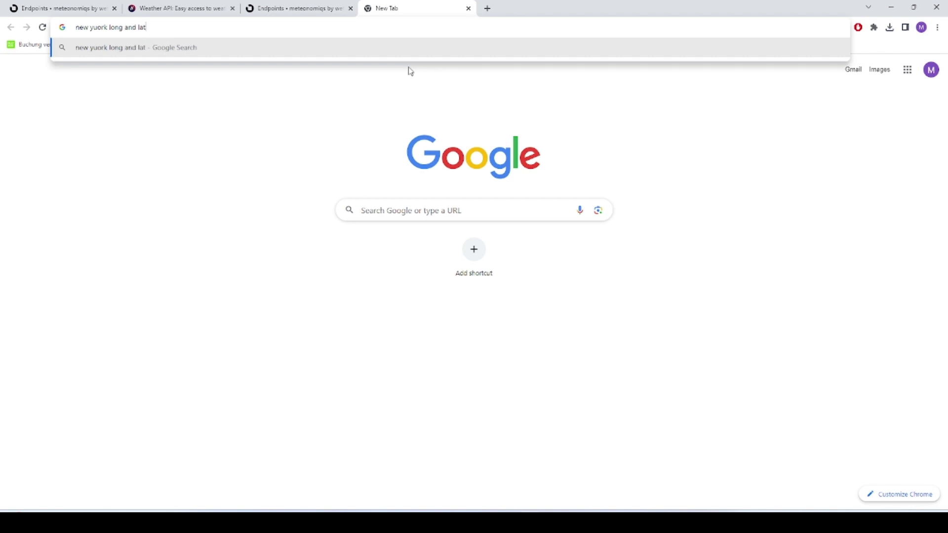
key("Return")
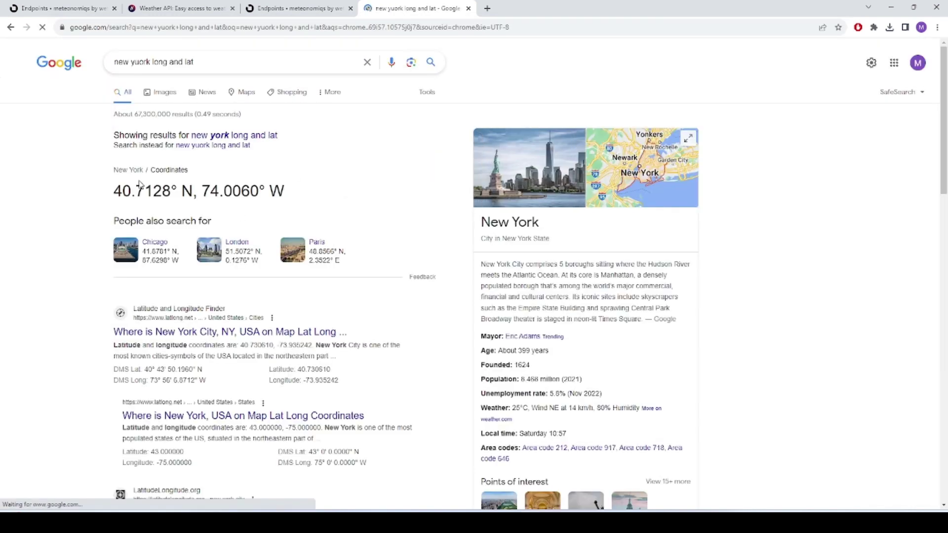
left_click_drag(112, 191, 171, 191)
key("ctrl+c")
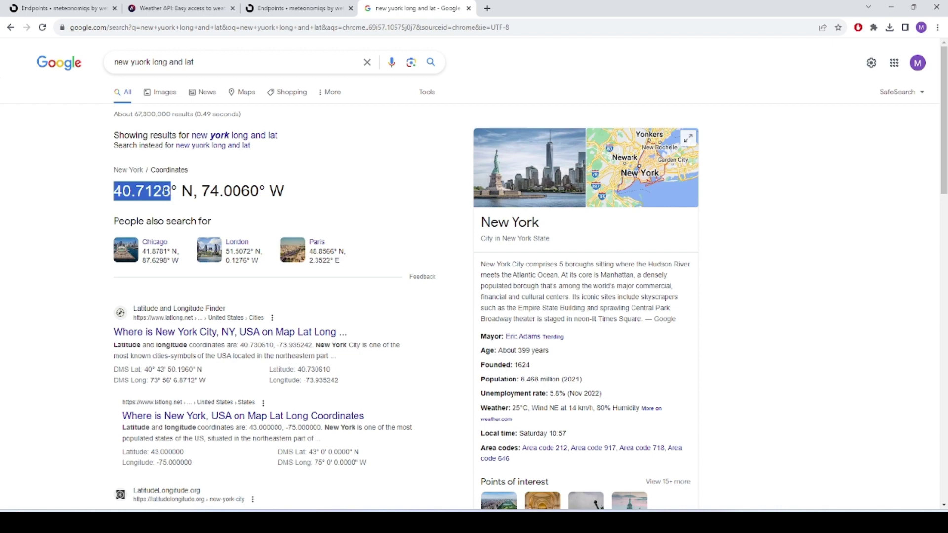
left_click(197, 7)
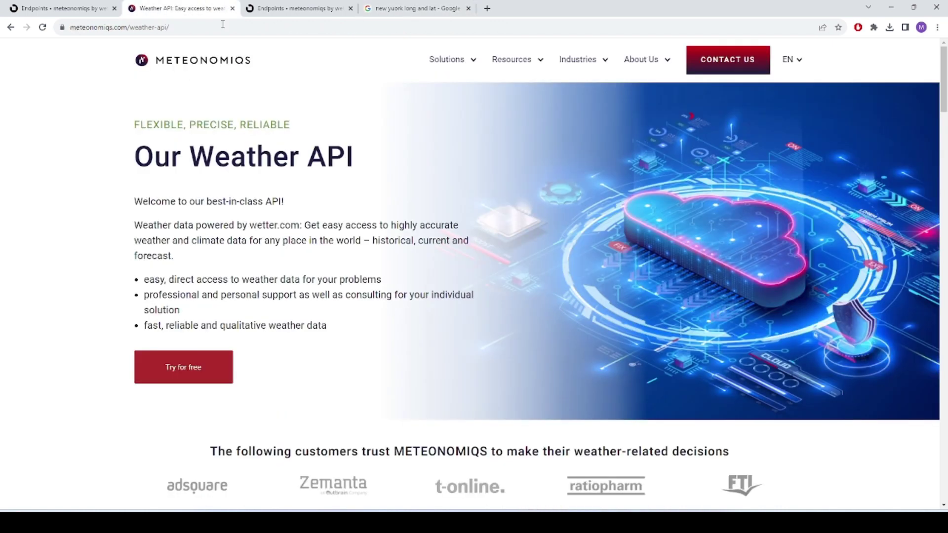
Step: Paste latitude 40.7128 into the endpoint form, then select New York's longitude from the results
left_click(299, 7)
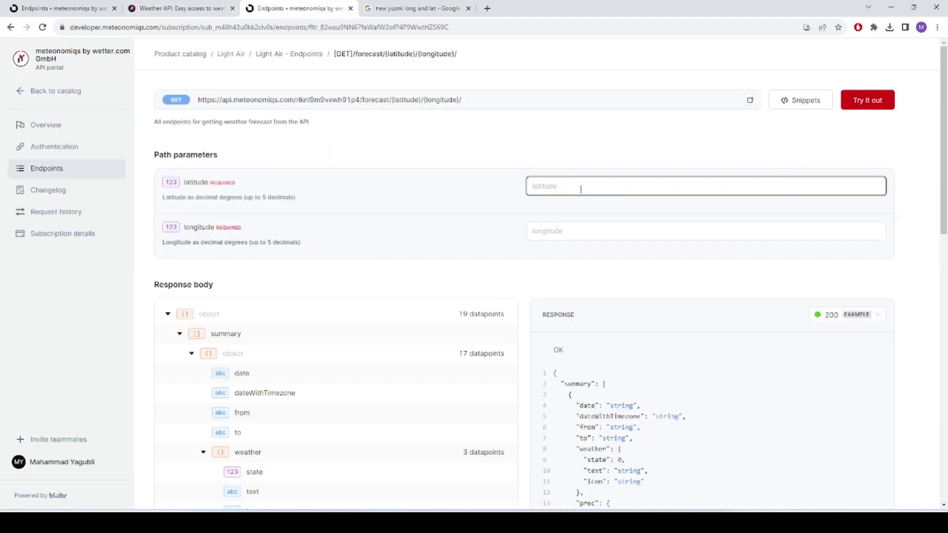
key("ctrl+v")
left_click(413, 8)
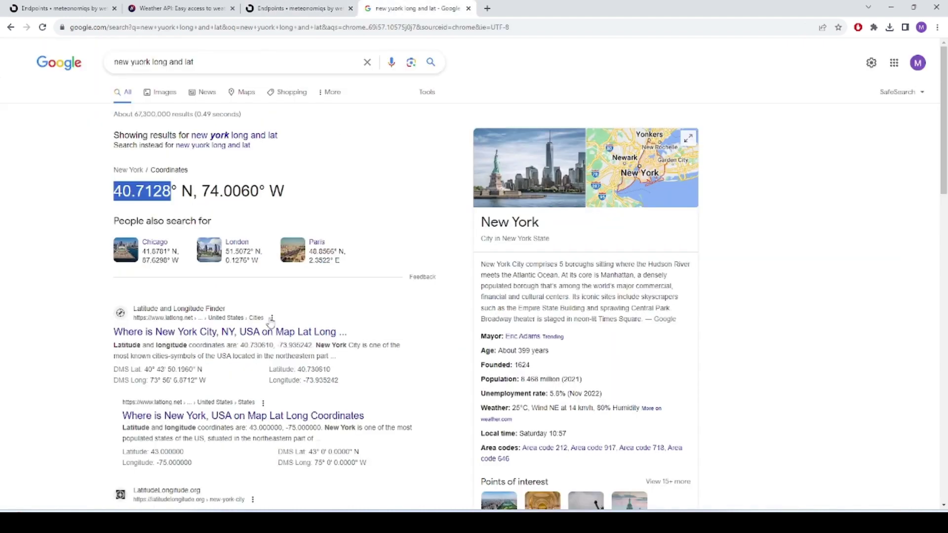
left_click_drag(202, 191, 261, 192)
key("ctrl+c")
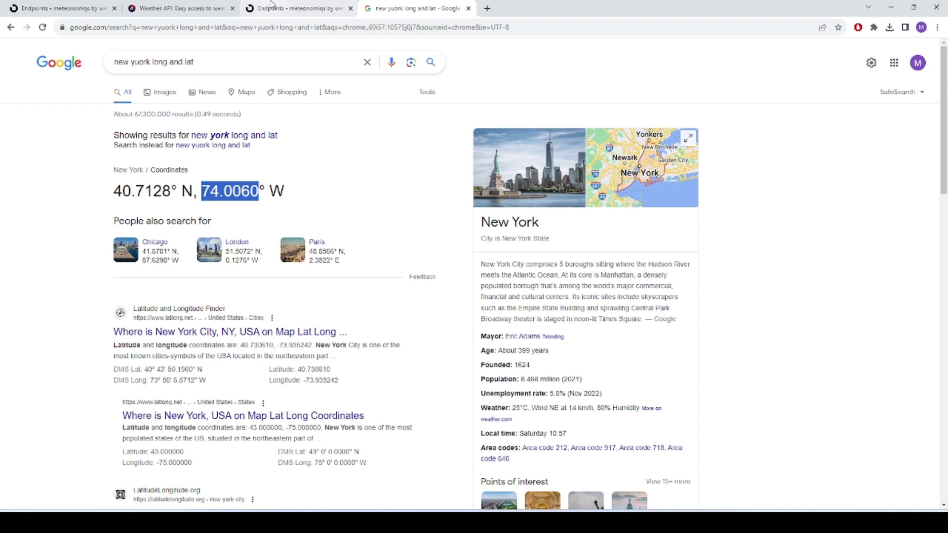
Step: Paste longitude 74.0060 and send the forecast request for New York
left_click(296, 9)
left_click(564, 231)
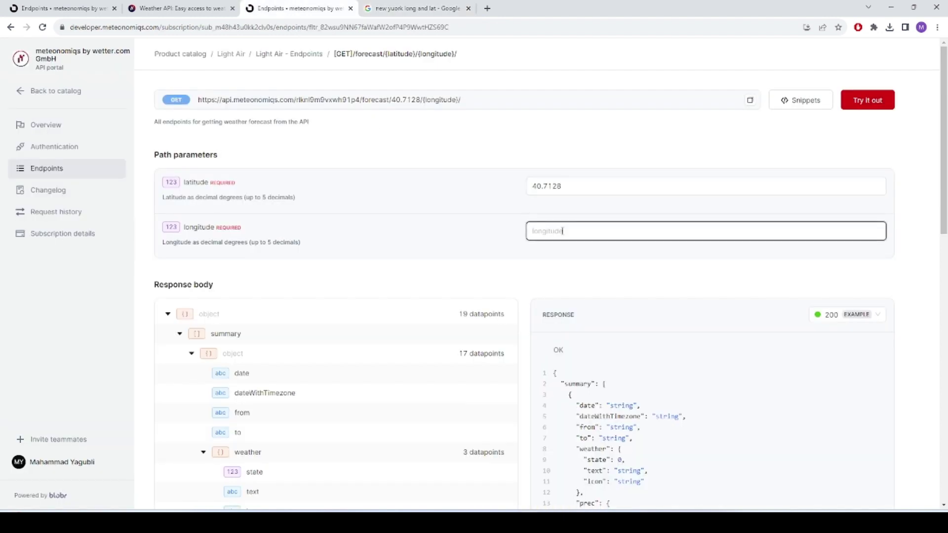
key("ctrl+v")
left_click(866, 101)
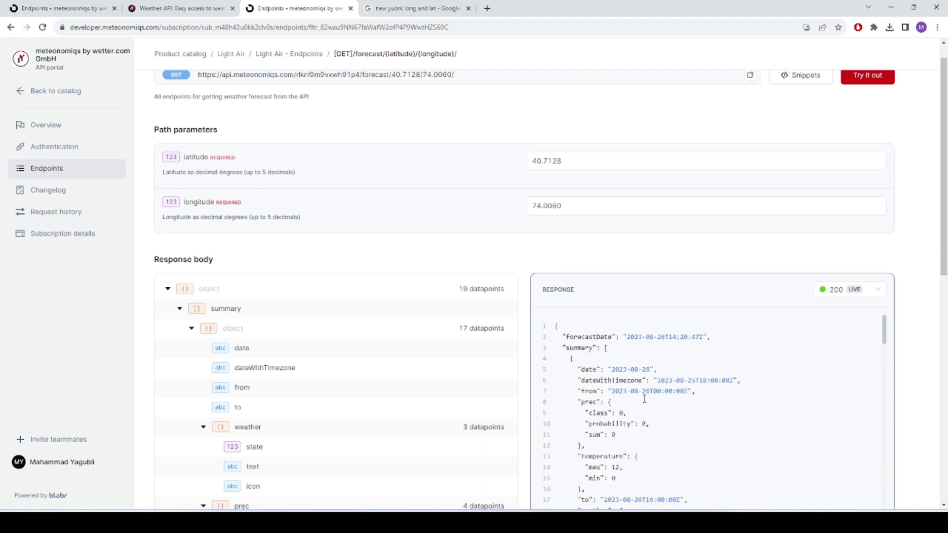
scroll(741, 377, "down", 2)
scroll(709, 383, "down", 2)
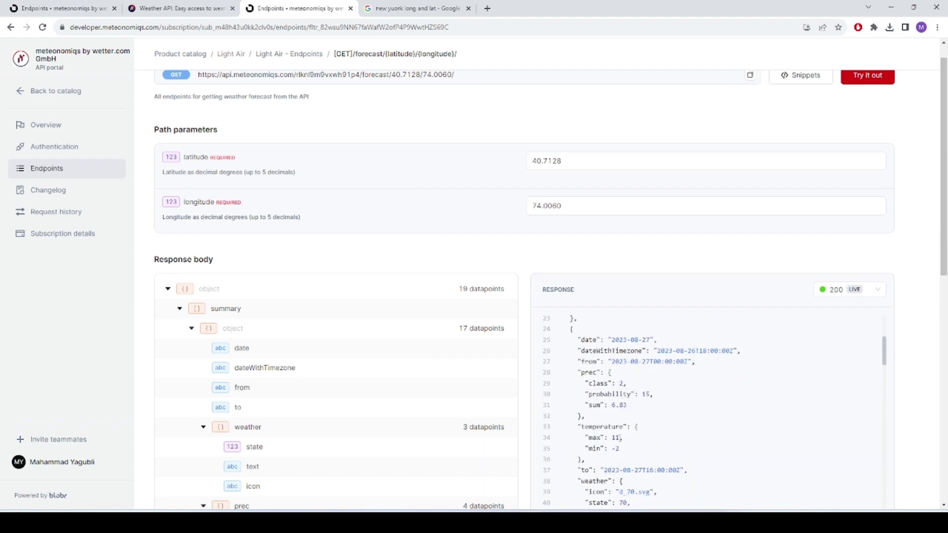
scroll(637, 379, "up", 4)
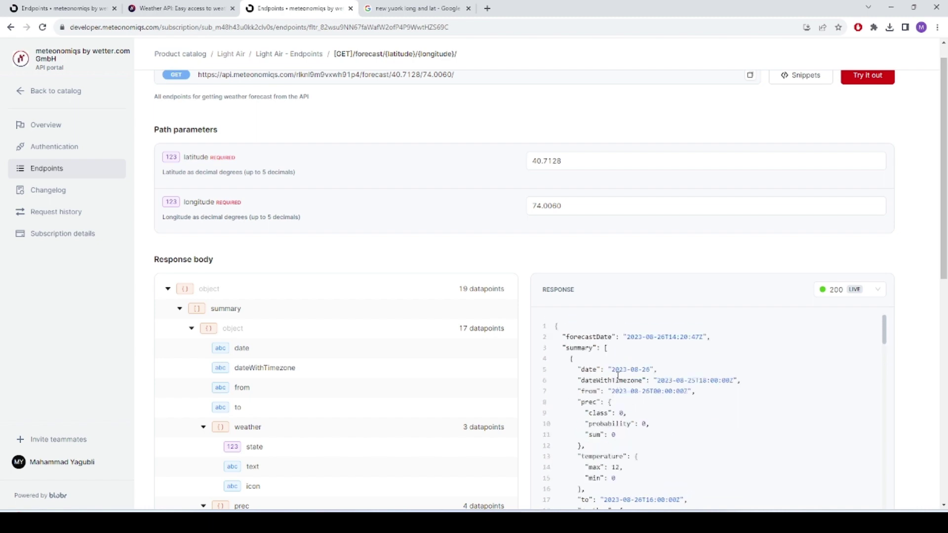
scroll(630, 377, "down", 2)
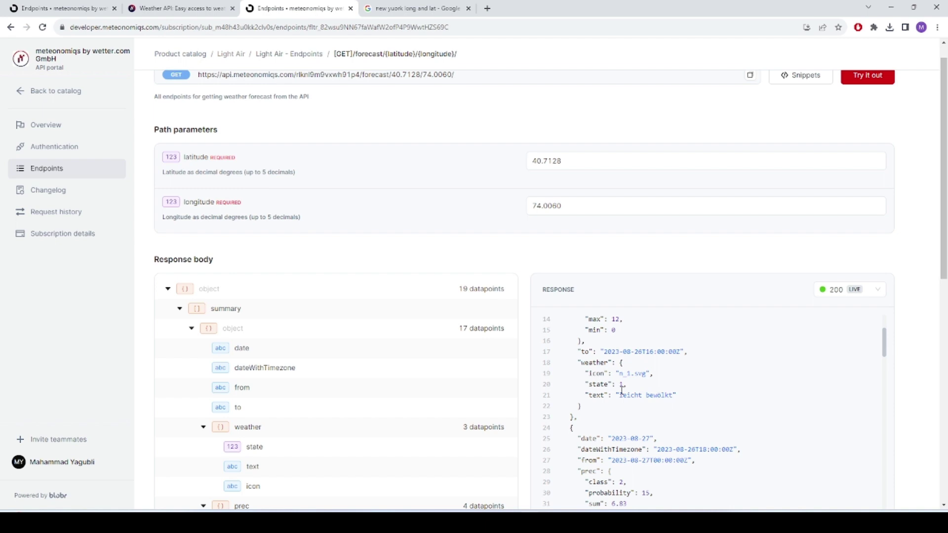
scroll(622, 385, "down", 2)
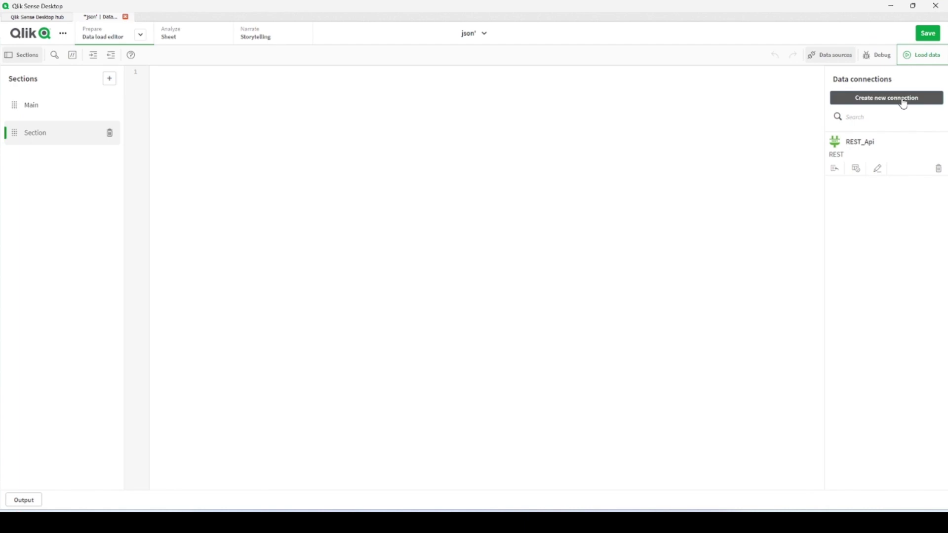
Step: From the hub, create a new app named temperature_dashboard
left_click(905, 103)
left_click(49, 18)
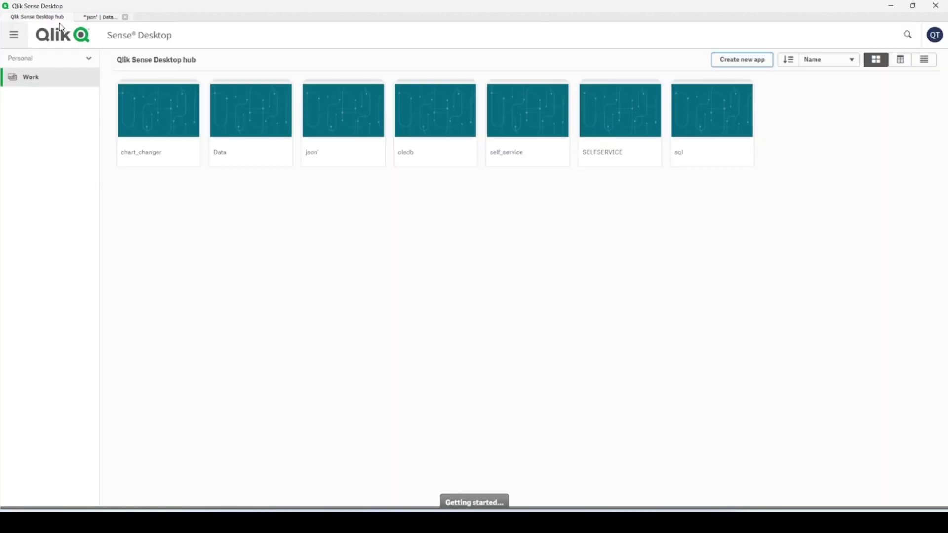
left_click(740, 62)
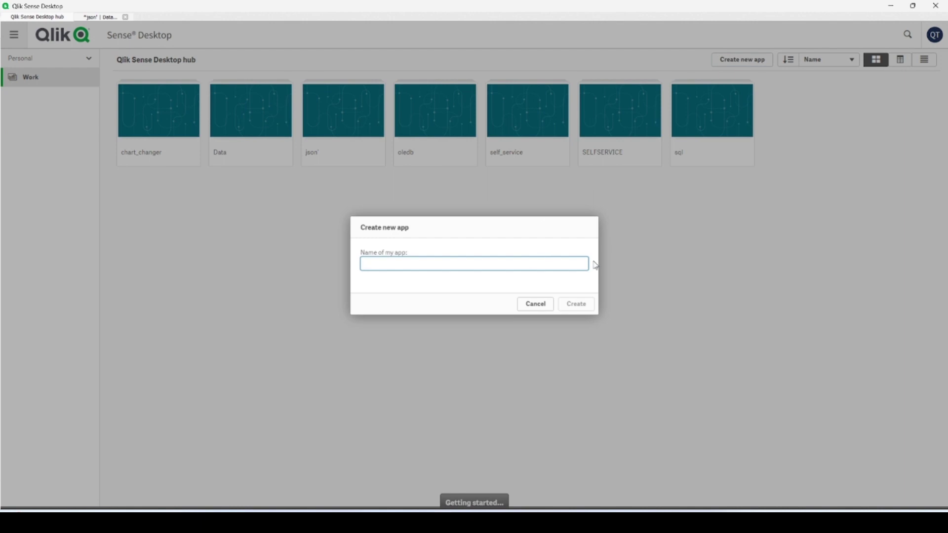
type("tempe")
key("BackSpace")
type("ture_")
type("dashb")
type("oard")
left_click(577, 304)
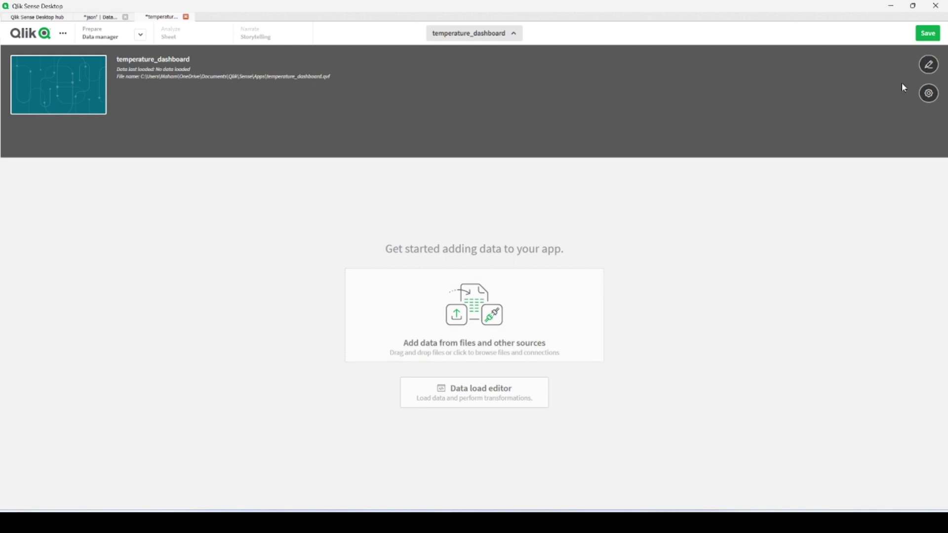
Step: Add data from other sources and choose a REST connection for the app
left_click(568, 328)
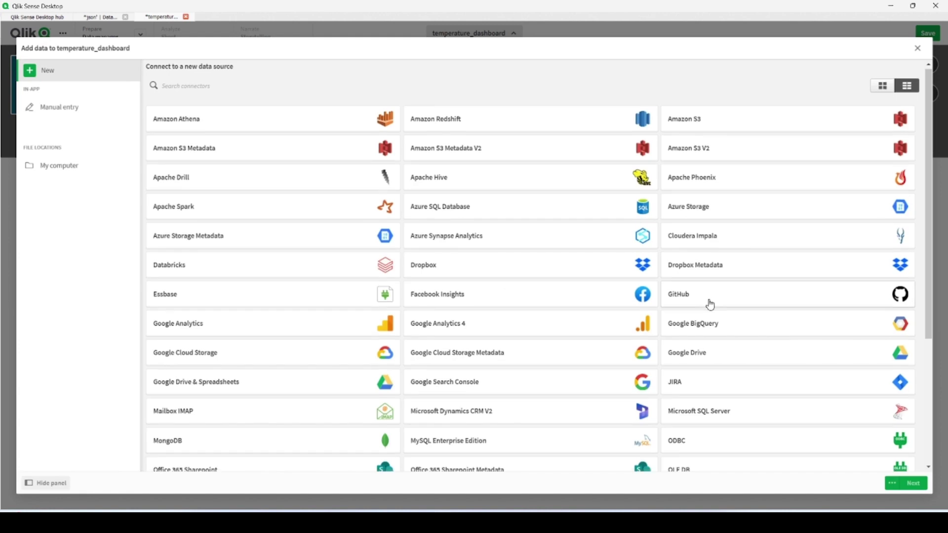
scroll(709, 304, "down", 3)
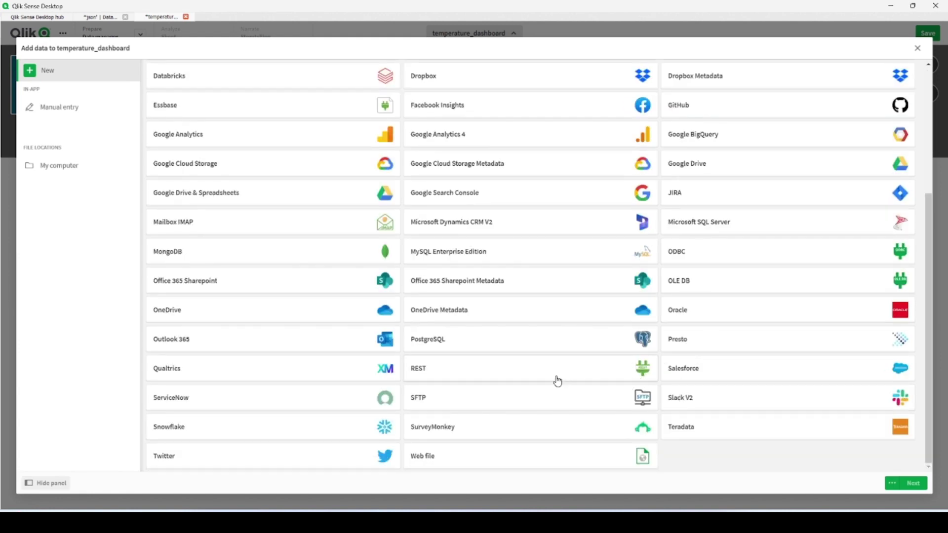
left_click(494, 368)
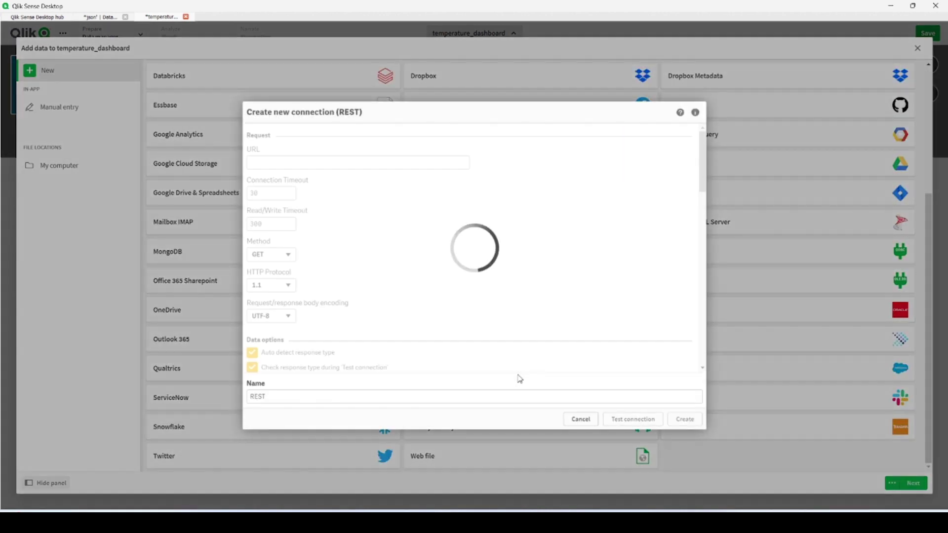
Step: Copy the New York forecast endpoint URL from the API portal and return to the REST form
left_click(271, 163)
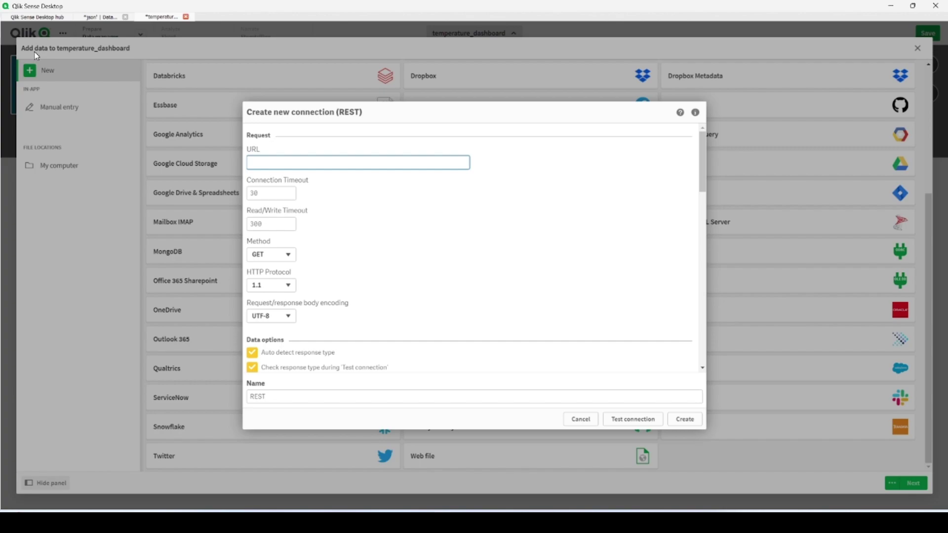
double_click(457, 11)
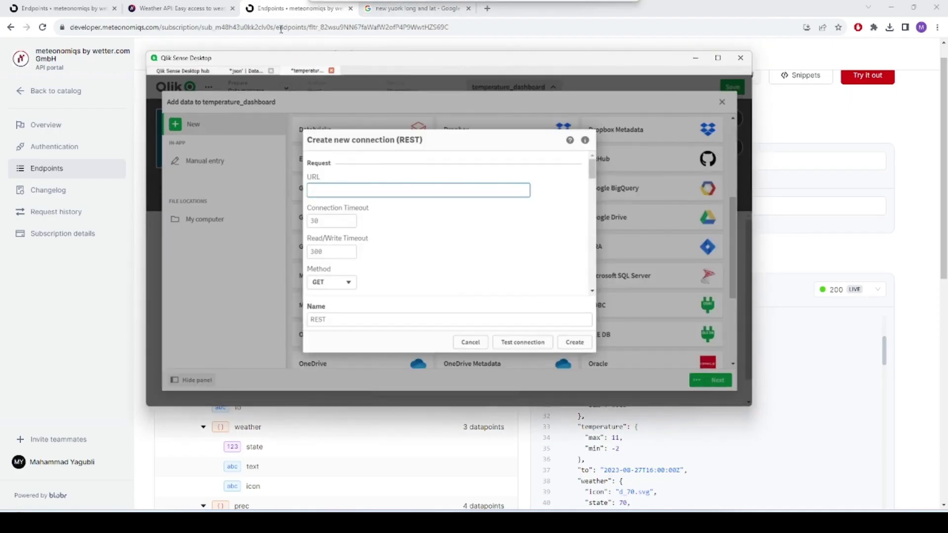
left_click(343, 48)
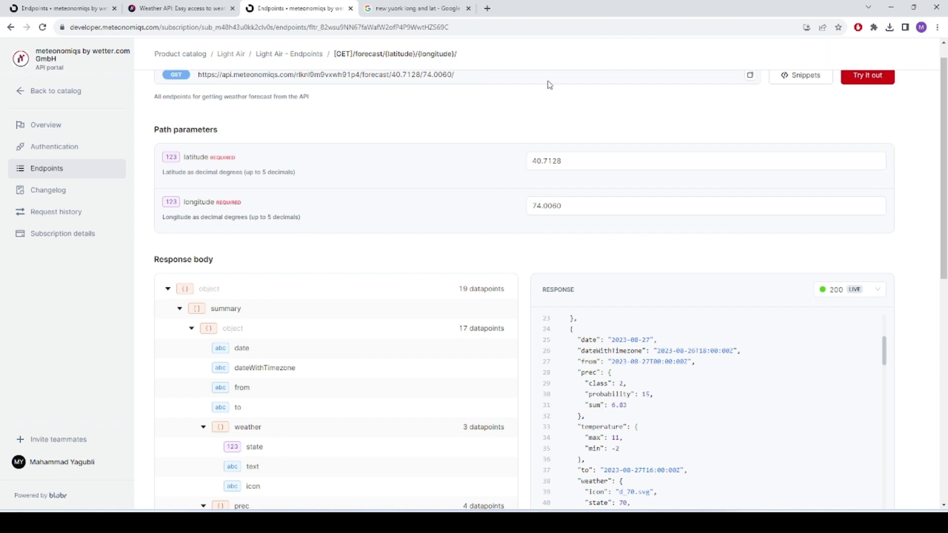
left_click(749, 76)
left_click(437, 519)
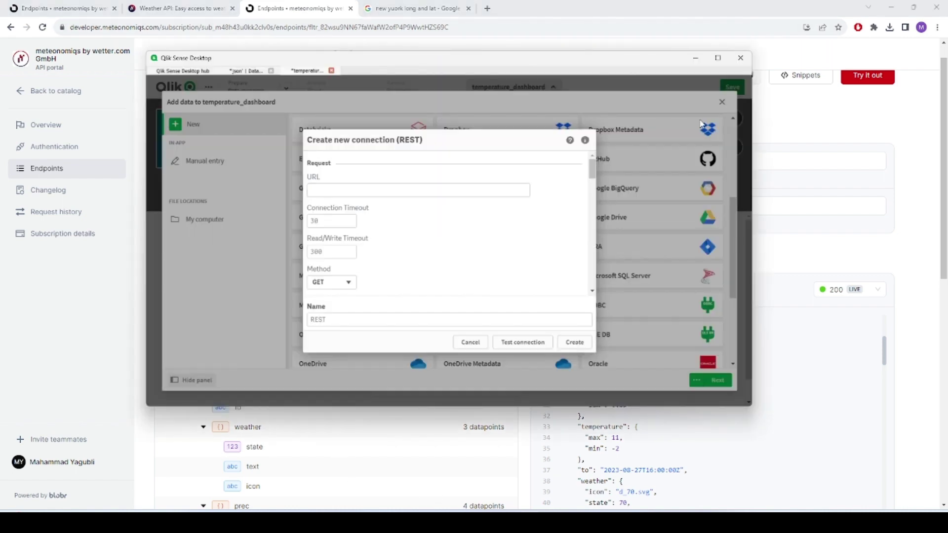
Step: Paste the Meteonomiqs forecast URL into the connection, keeping default timeouts and GET method
left_click(718, 58)
left_click(349, 159)
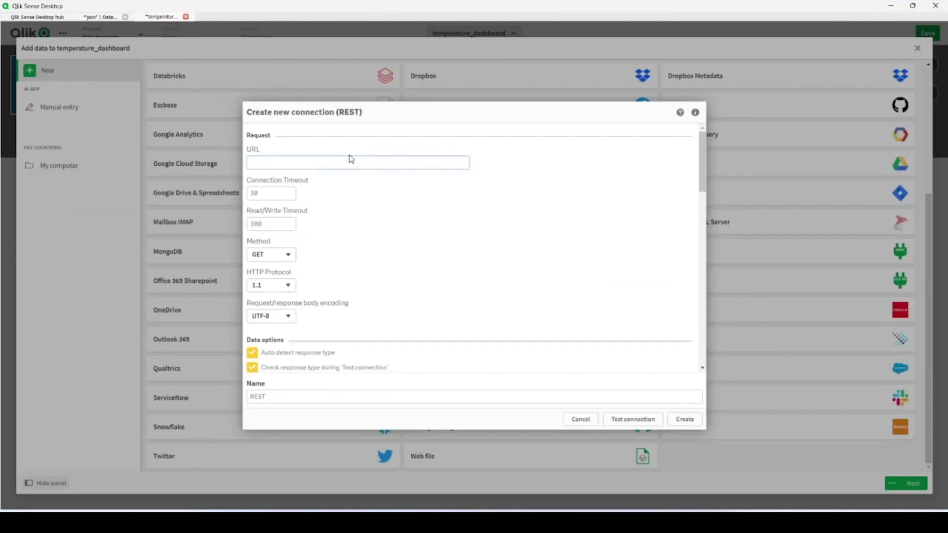
key("ctrl+v")
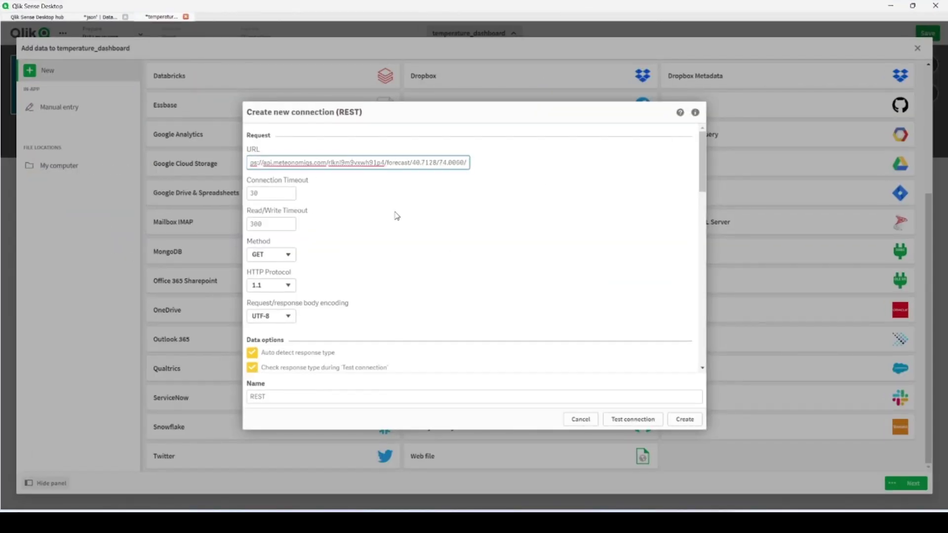
left_click(394, 215)
double_click(272, 191)
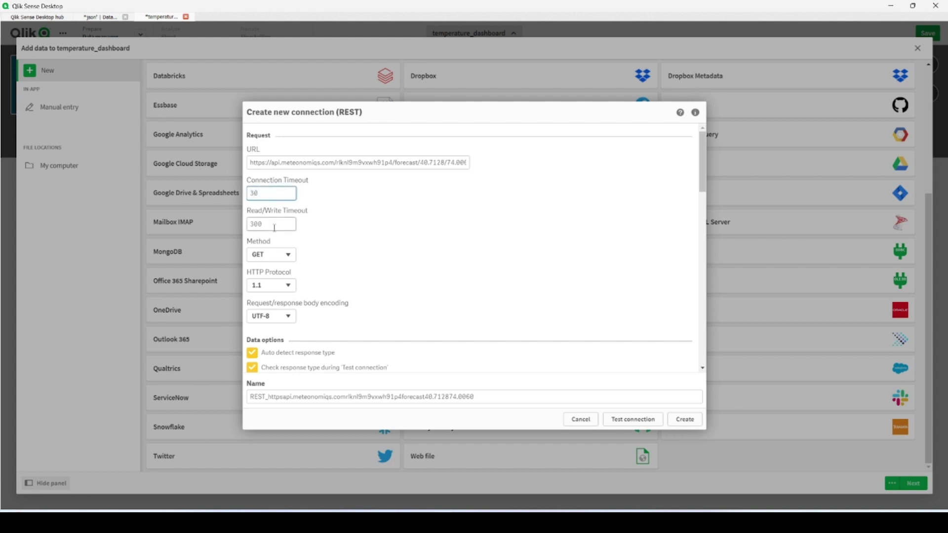
left_click(267, 224)
mouse_move(255, 216)
left_mouse_down()
mouse_move(299, 211)
mouse_move(259, 223)
left_mouse_up()
left_click(302, 233)
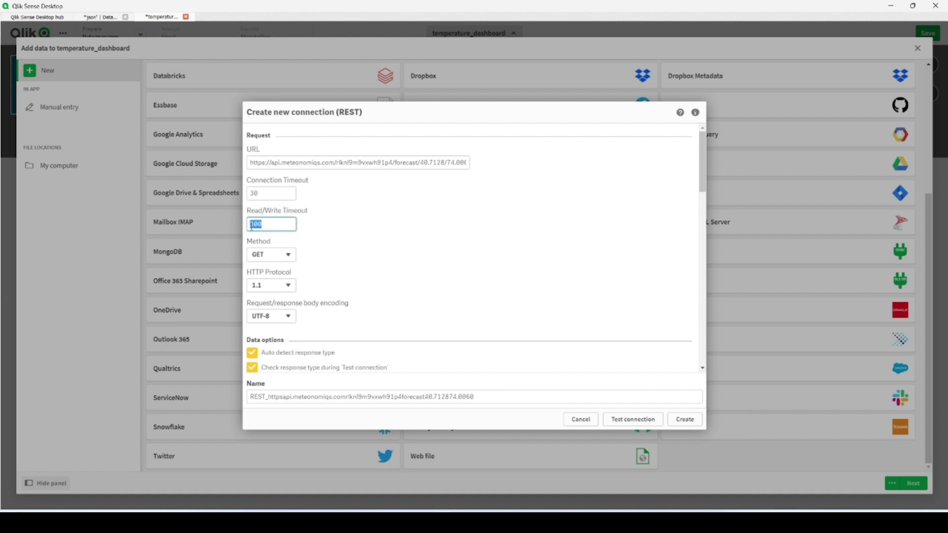
left_click(270, 254)
left_click(303, 256)
scroll(320, 291, "down", 2)
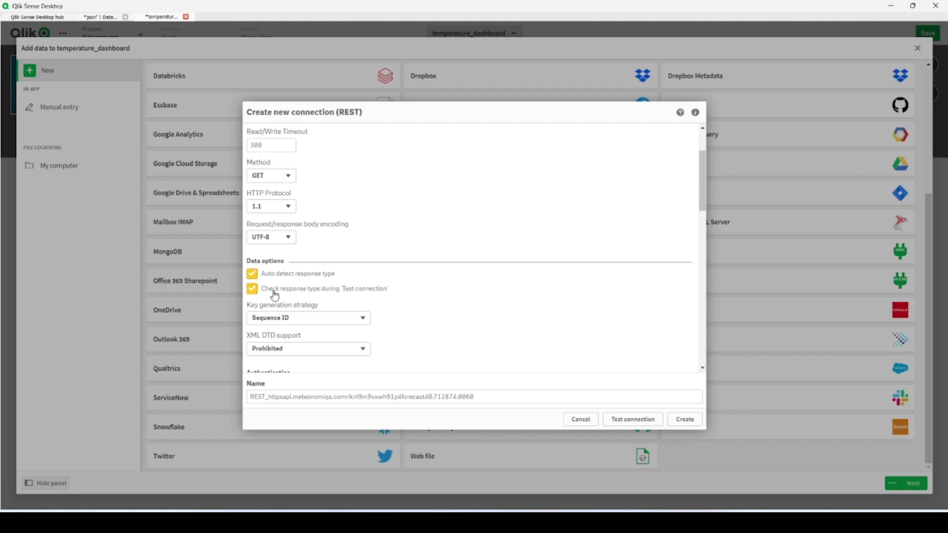
scroll(331, 296, "down", 2)
scroll(344, 297, "down", 1)
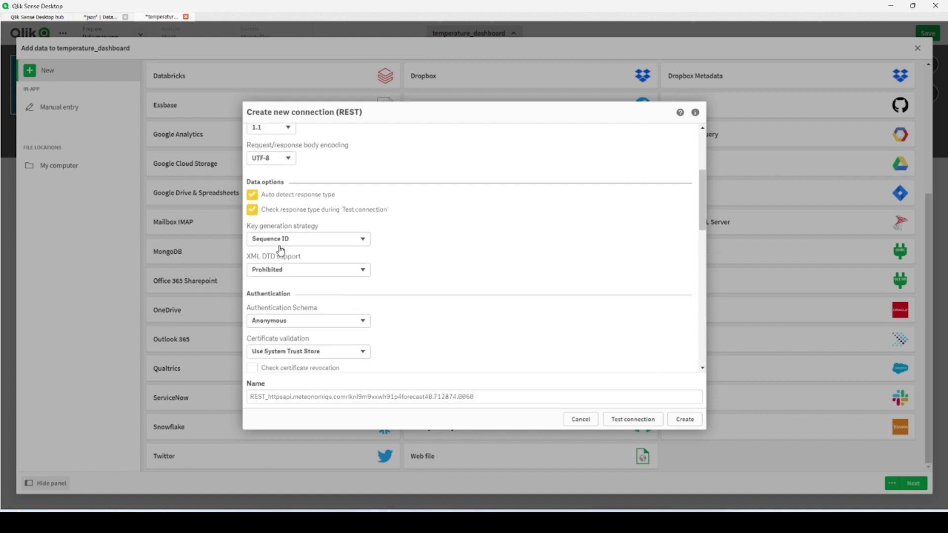
Step: Keep Sequence ID key strategy, XML DTD prohibited and Anonymous authentication schema
left_click(311, 238)
left_click(401, 250)
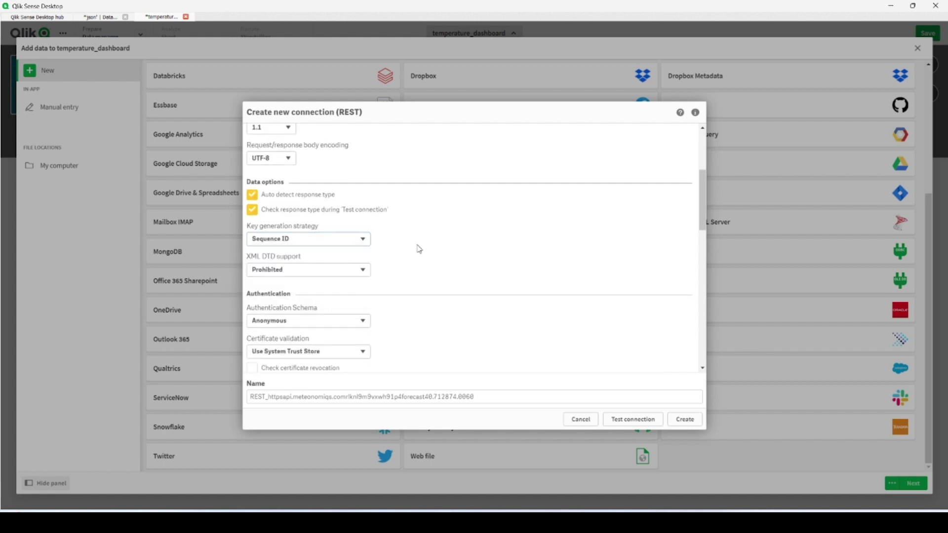
left_click(295, 269)
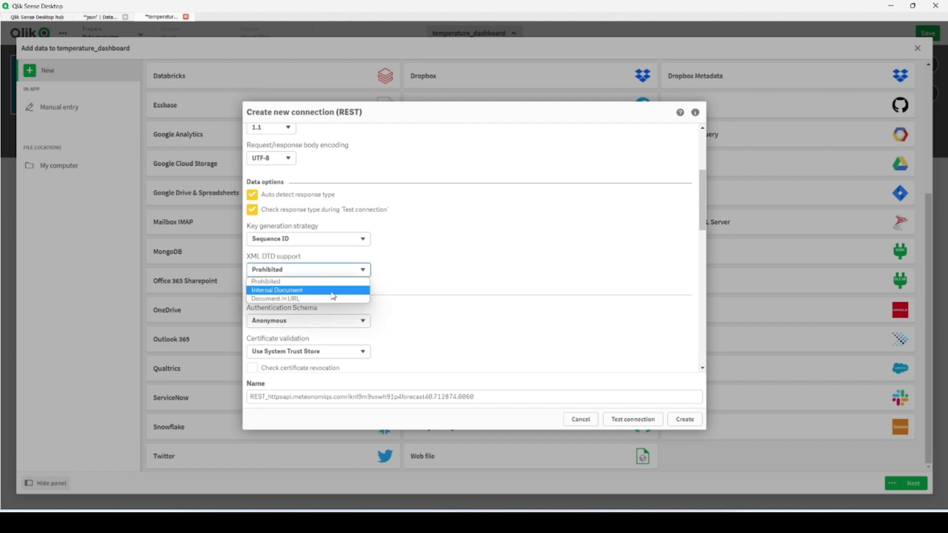
left_click(435, 272)
scroll(347, 293, "down", 1)
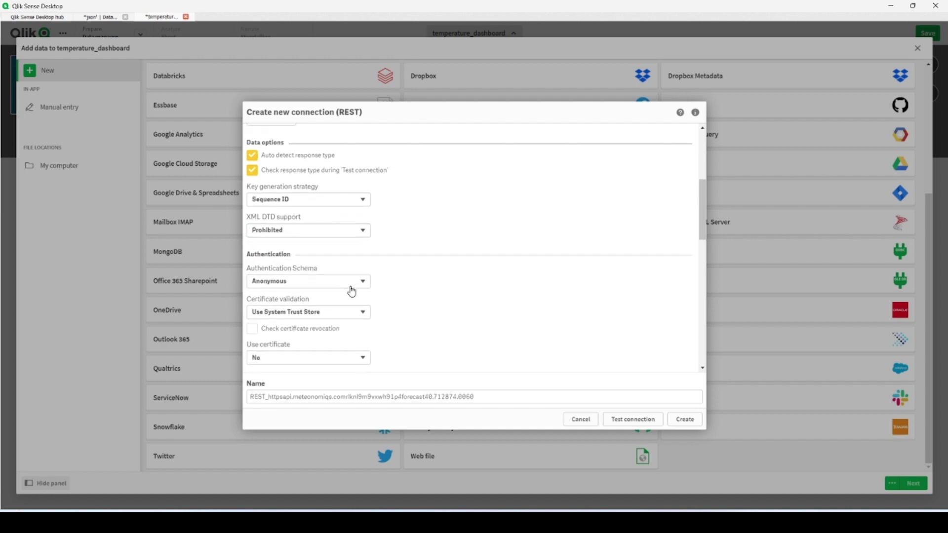
scroll(263, 278, "down", 1)
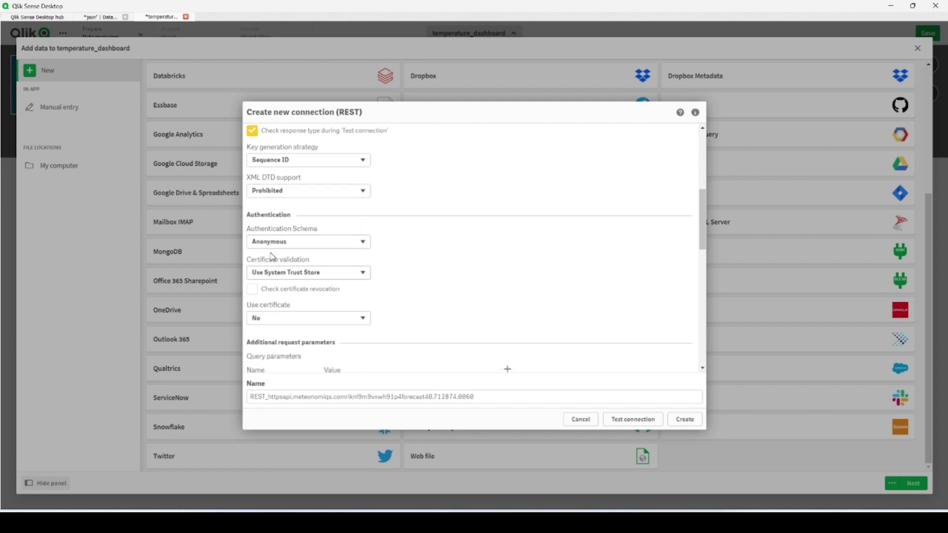
left_click(300, 246)
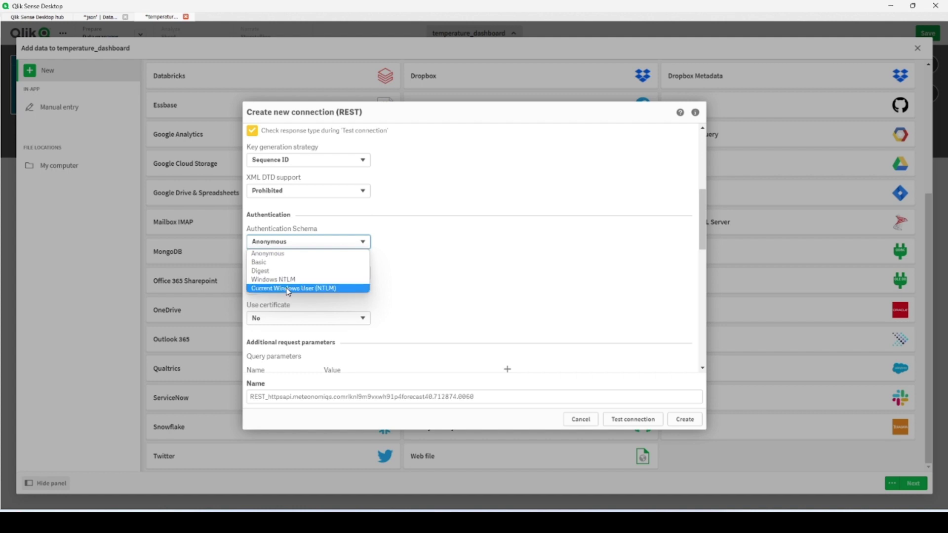
left_click(472, 266)
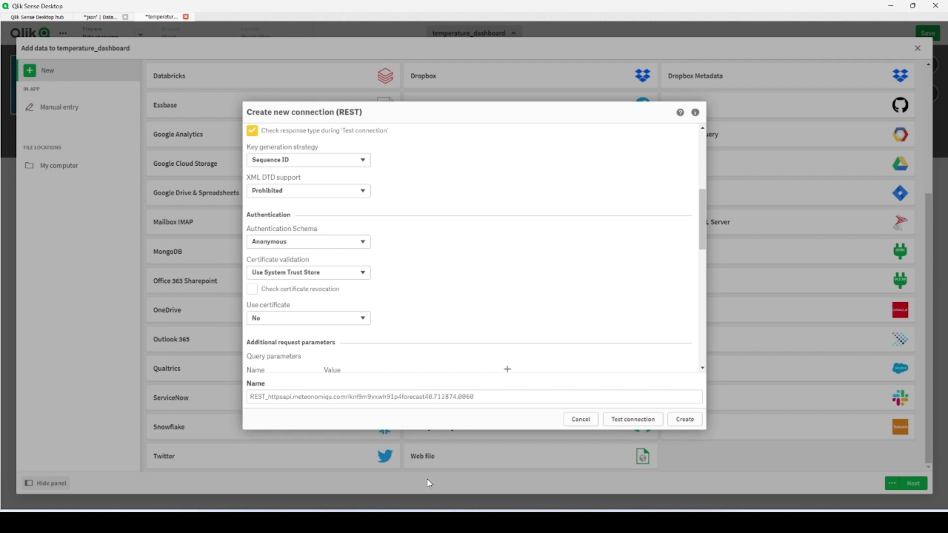
scroll(329, 275, "down", 2)
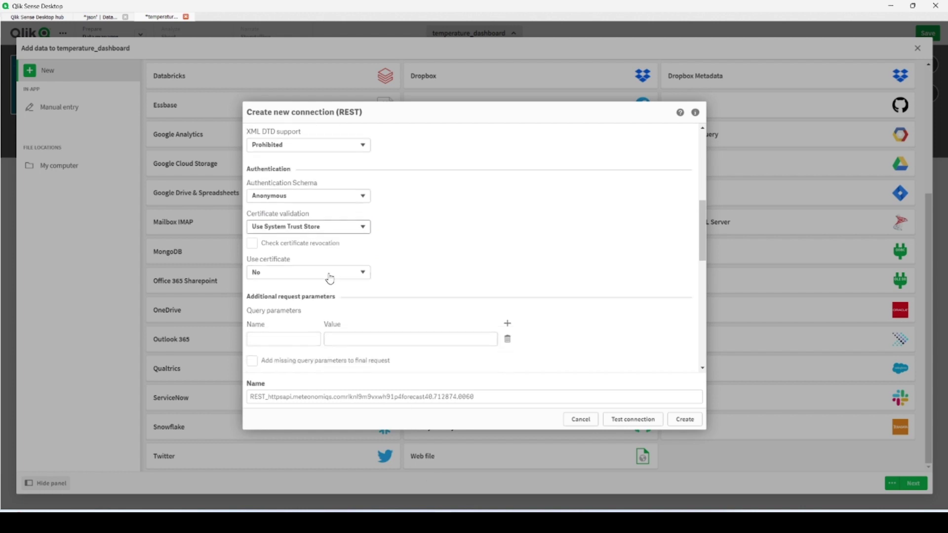
scroll(328, 276, "down", 2)
Step: View the Light Air authentication page and select the X-BLOBR-KEY header name
left_click(516, 510)
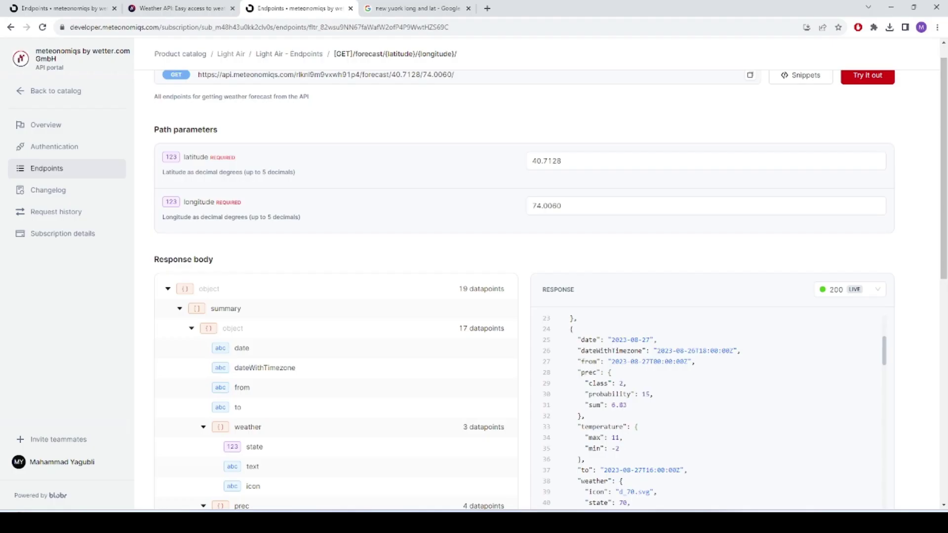
left_click(54, 148)
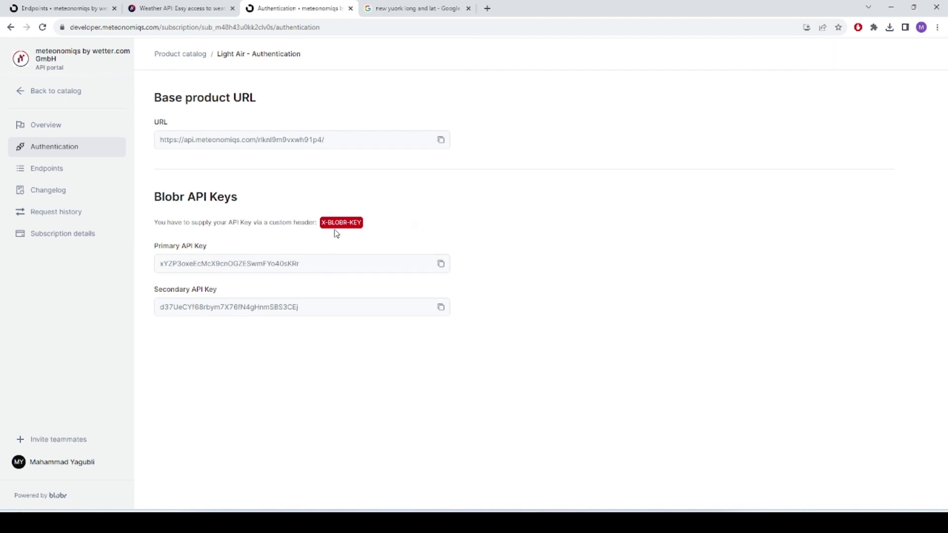
left_click_drag(324, 223, 364, 224)
left_click(324, 222)
left_click_drag(324, 222, 361, 229)
scroll(344, 300, "down", 3)
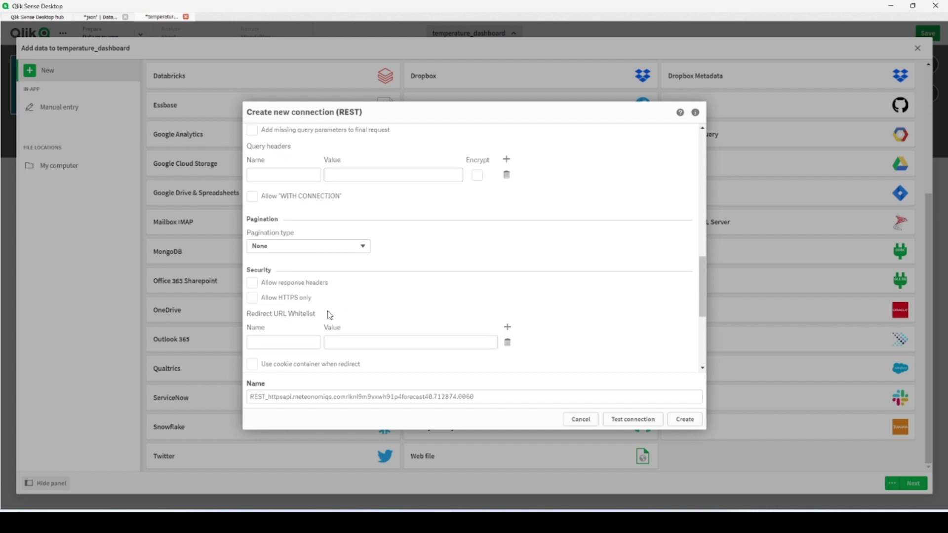
scroll(304, 334, "down", 1)
scroll(301, 337, "down", 2)
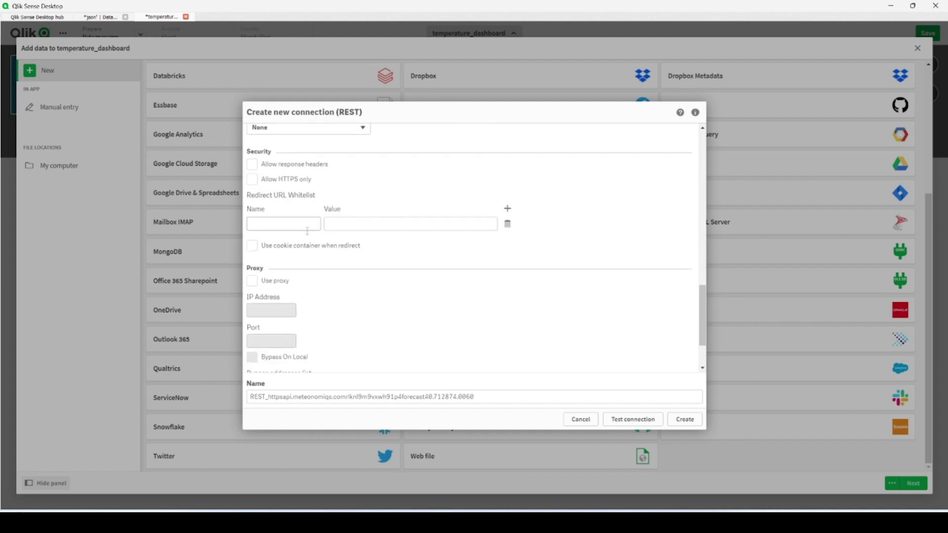
scroll(308, 239, "down", 1)
scroll(307, 232, "up", 1)
scroll(304, 226, "up", 1)
scroll(293, 214, "up", 2)
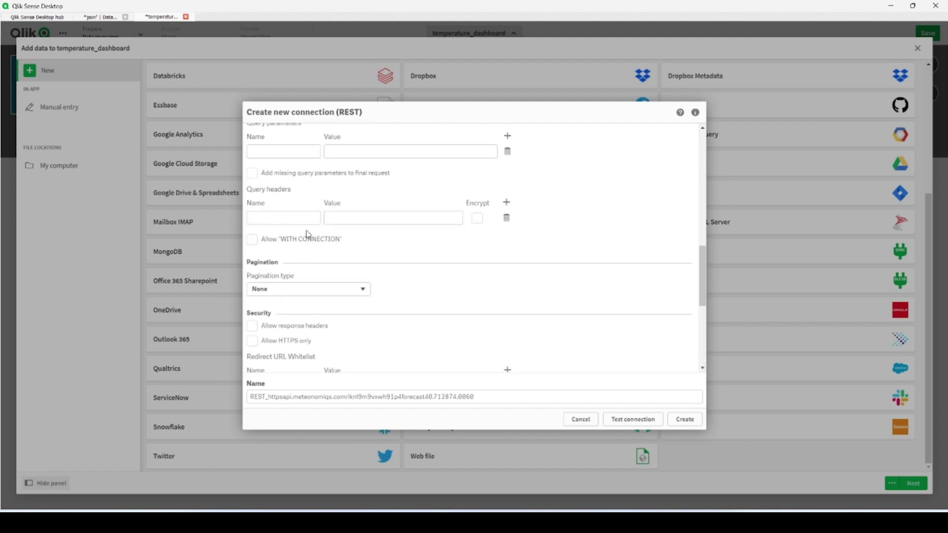
Step: Add query header X-BLOBR-KEY with the copied Secondary API Key as its value
left_click(283, 214)
type("X-BLOBR-KEY")
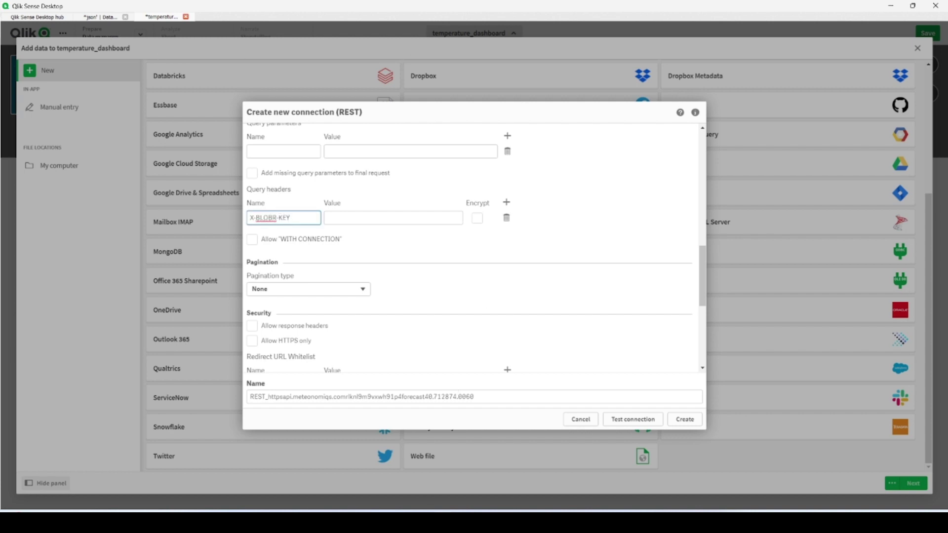
key("alt+Tab")
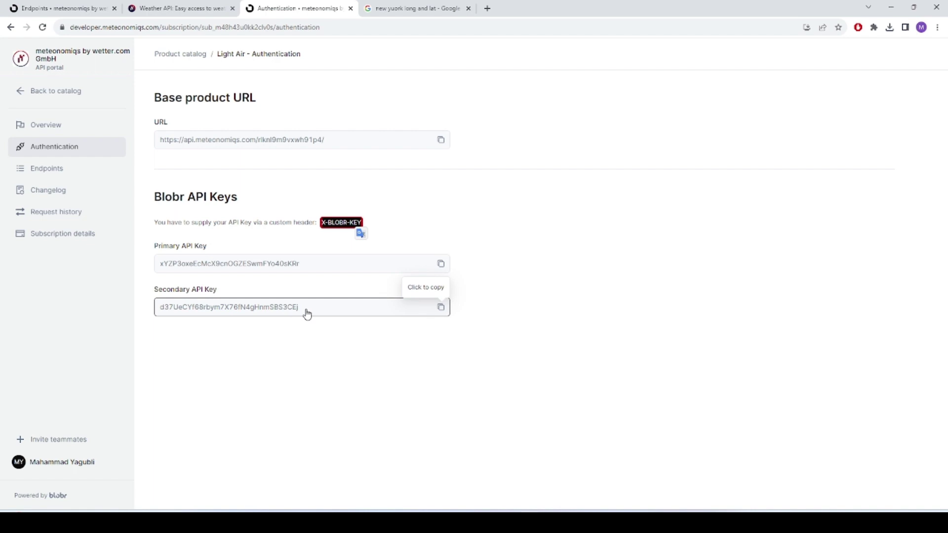
left_click(442, 308)
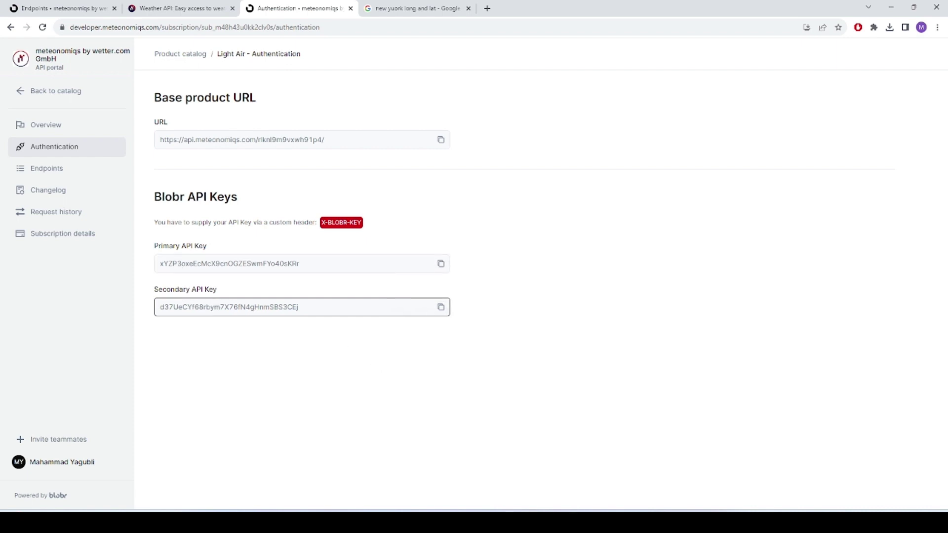
key("alt+Tab")
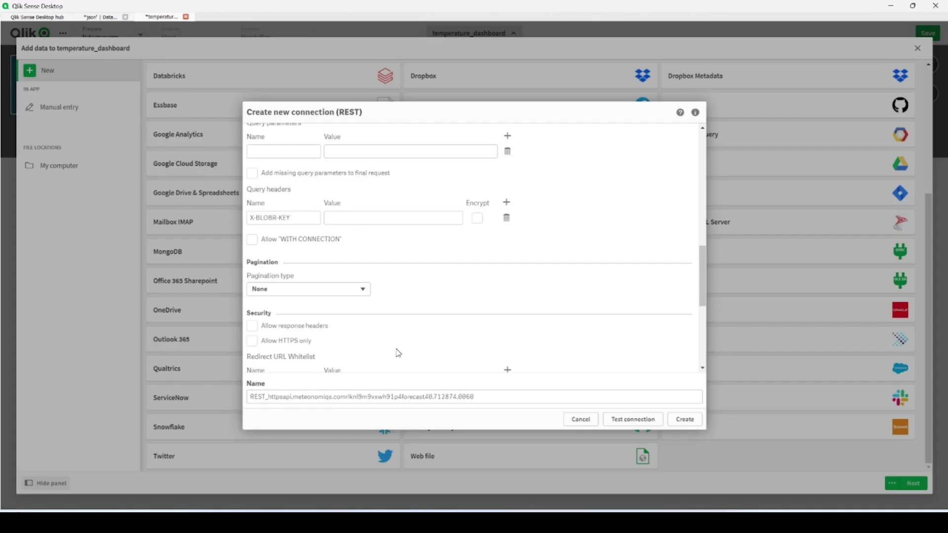
left_click(352, 214)
key("ctrl+v")
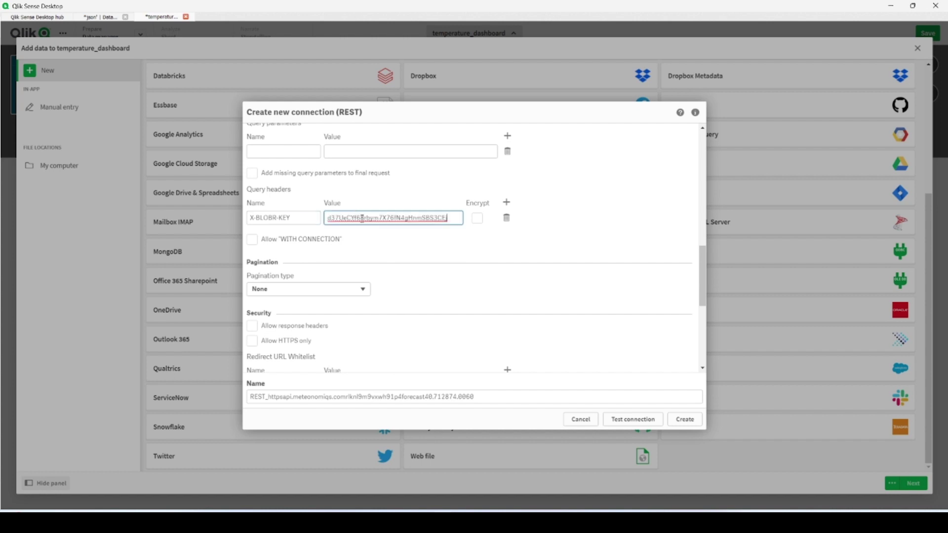
scroll(388, 235, "up", 1)
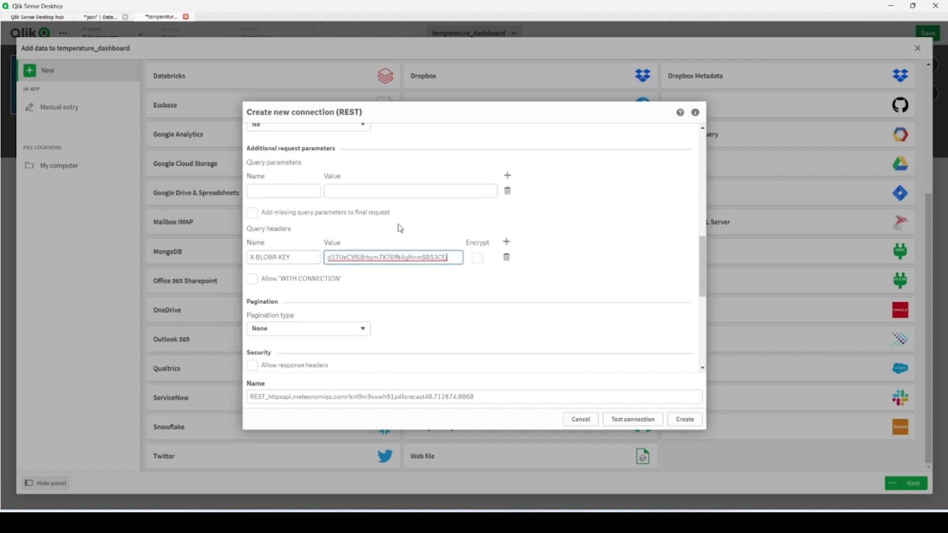
left_click(303, 330)
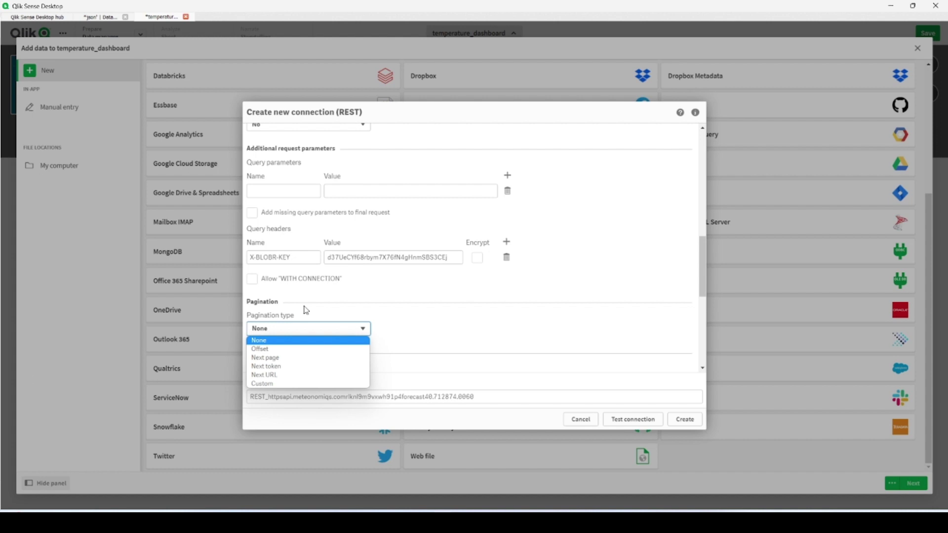
Step: Keep Pagination at None, test the REST connection successfully, and create it
left_click(472, 311)
scroll(363, 317, "down", 2)
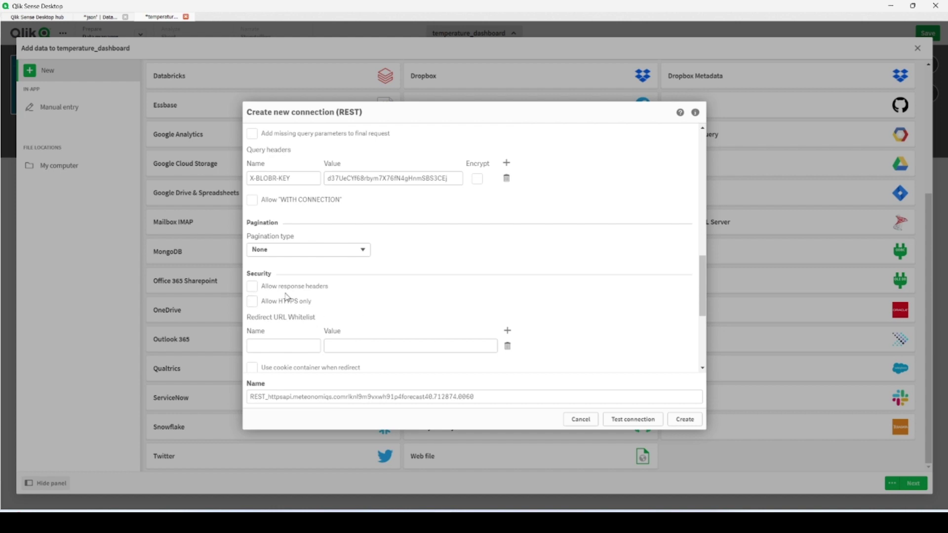
scroll(297, 310, "down", 2)
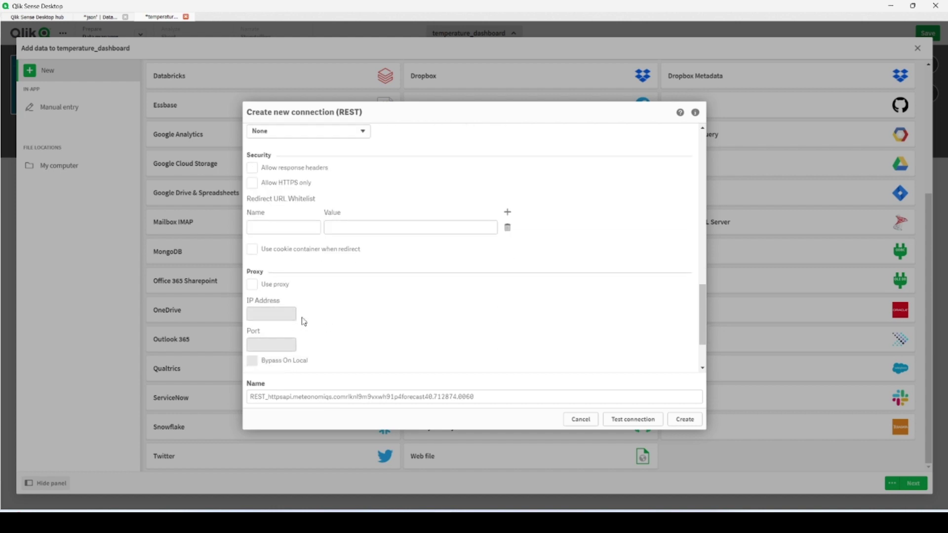
left_click(620, 422)
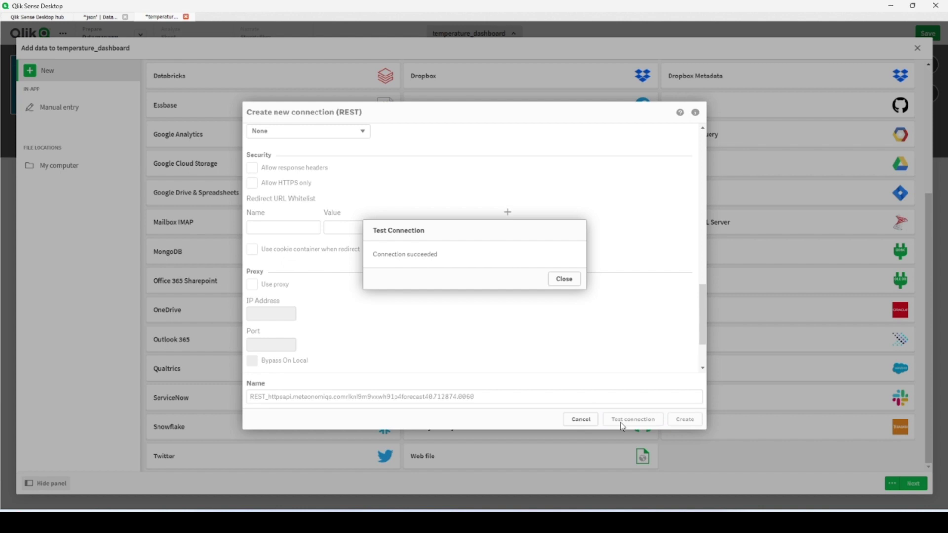
left_click(567, 278)
left_click(685, 421)
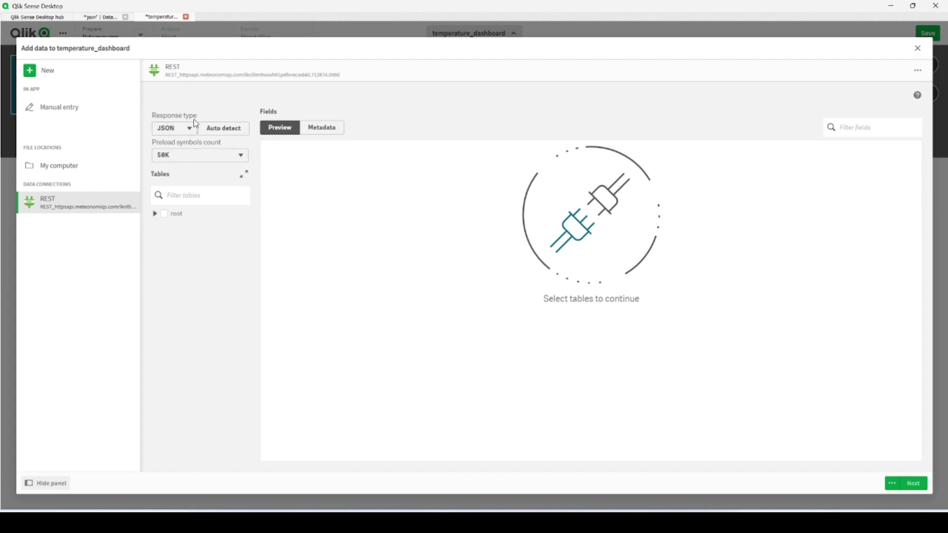
Step: Auto-detect the response, select root with summary, dismiss the add-data failure and return to the source list
left_click(231, 131)
left_click(154, 214)
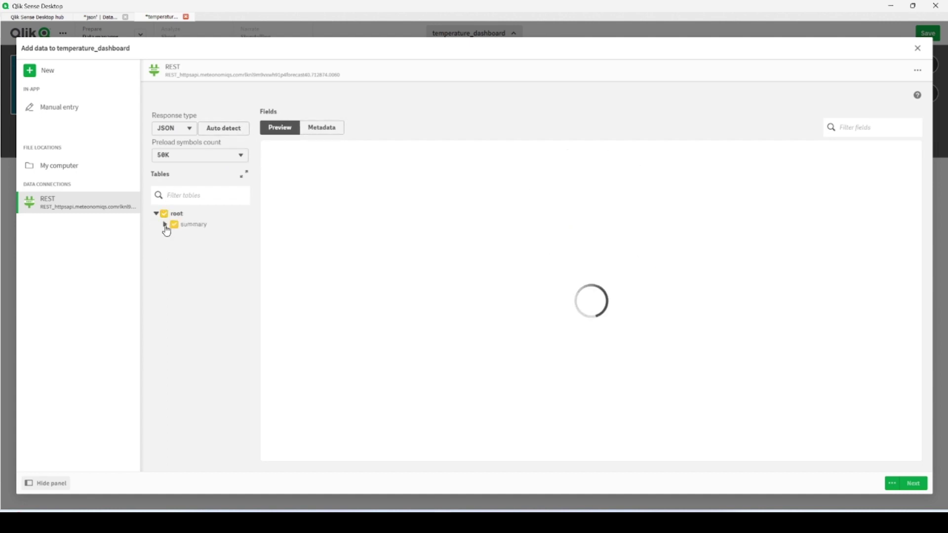
left_click(164, 224)
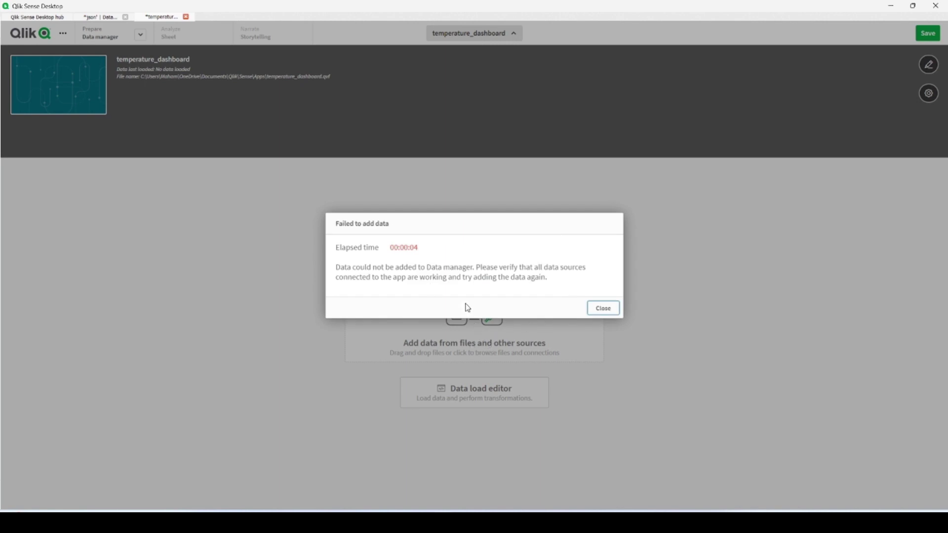
left_click(610, 314)
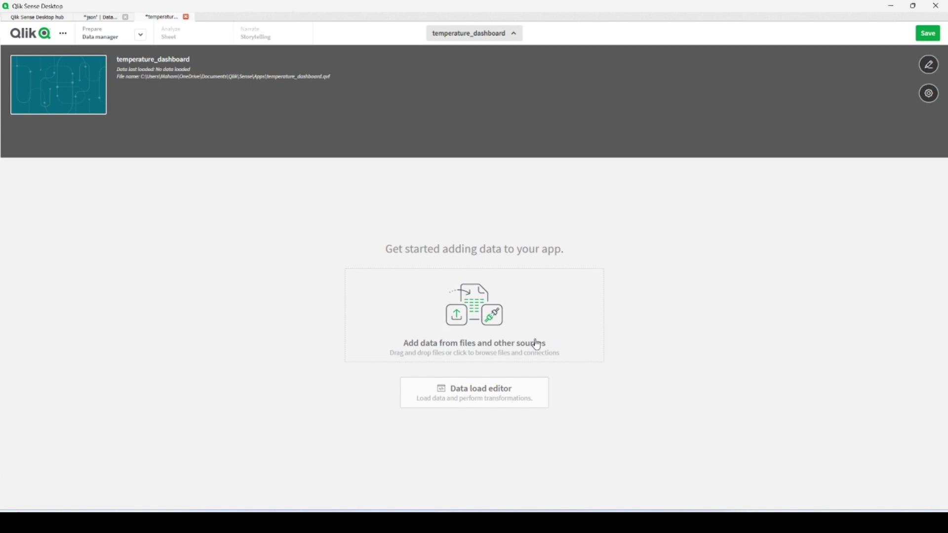
left_click(504, 323)
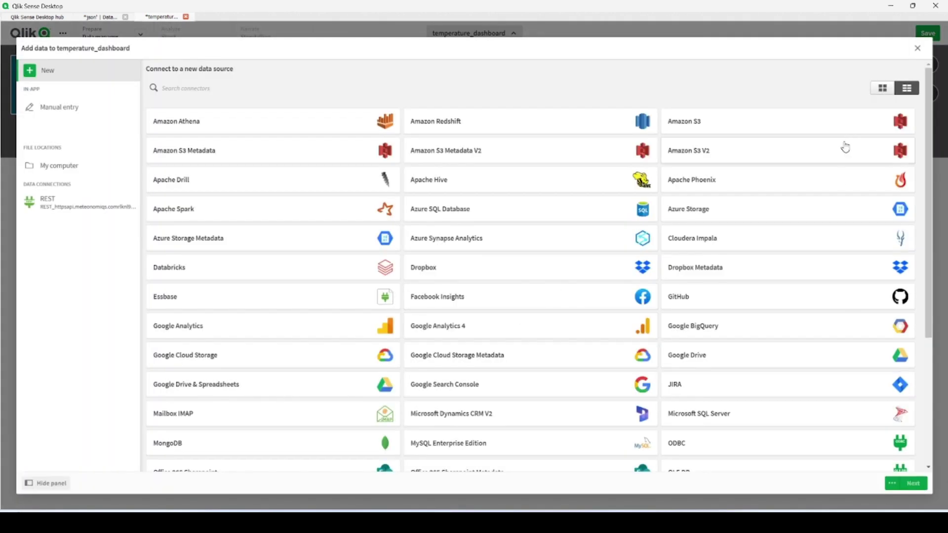
Step: In the Data load editor, select the REST connection's root table and insert its generated load script
left_click(917, 48)
left_click(518, 382)
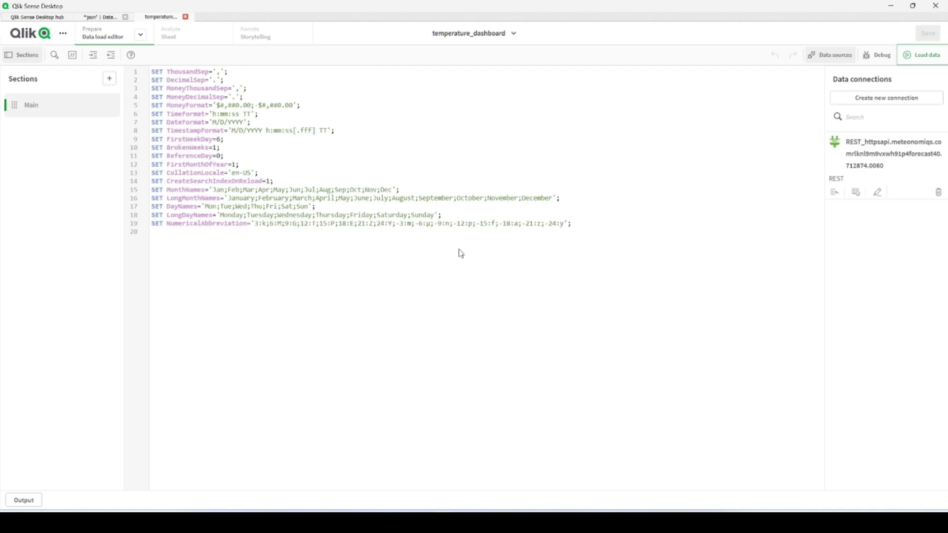
key("Return")
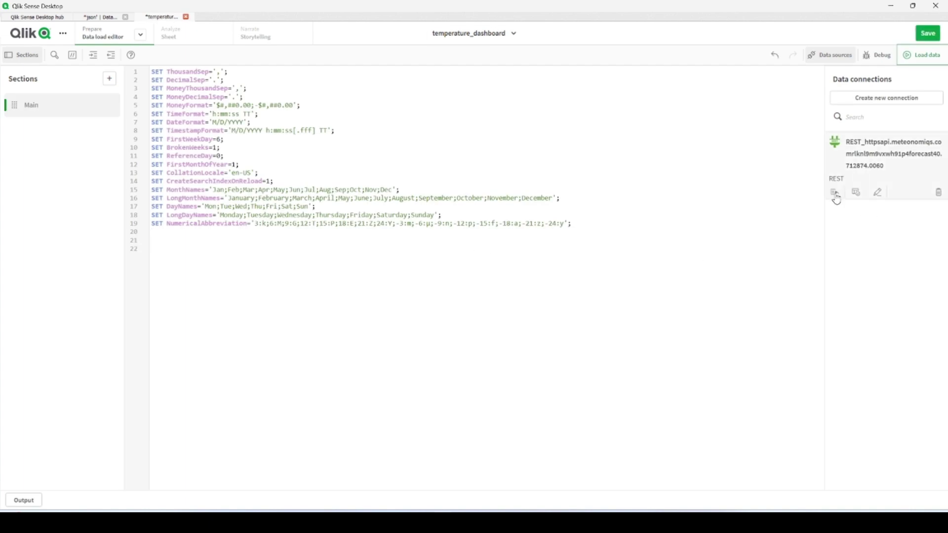
left_click(856, 193)
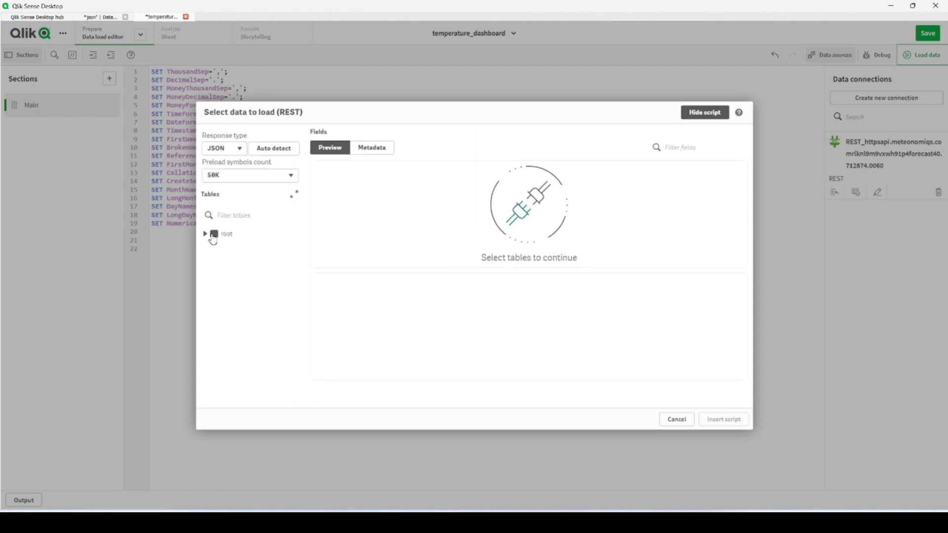
left_click(213, 234)
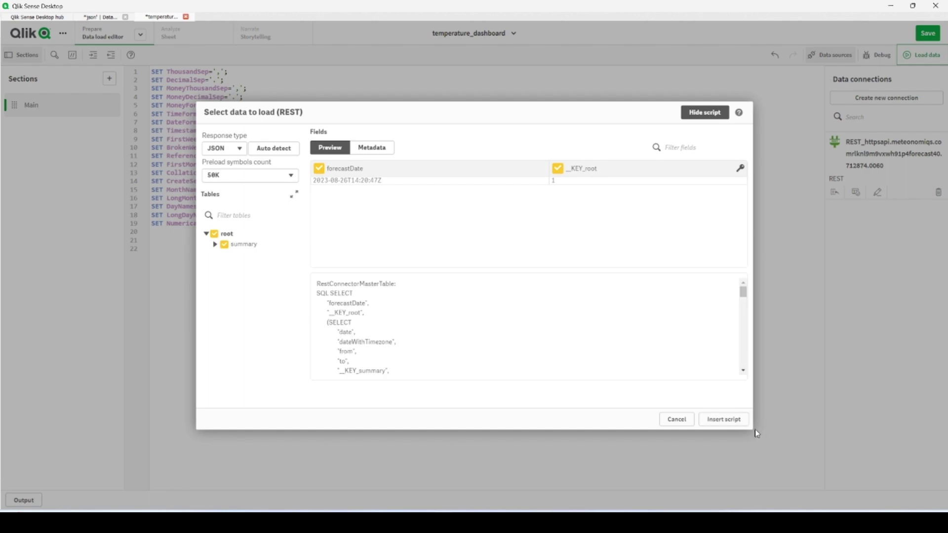
left_click(732, 423)
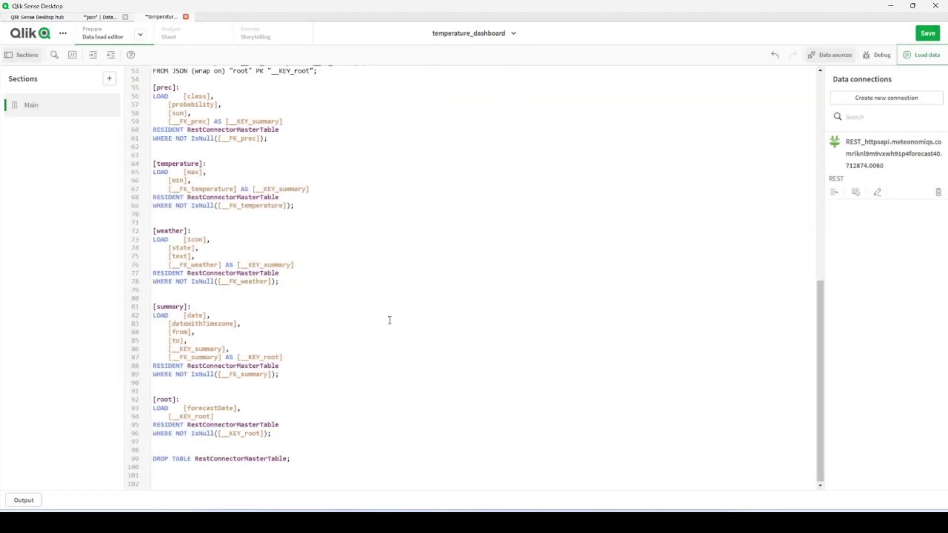
scroll(172, 239, "up", 4)
scroll(172, 238, "up", 5)
scroll(172, 239, "up", 5)
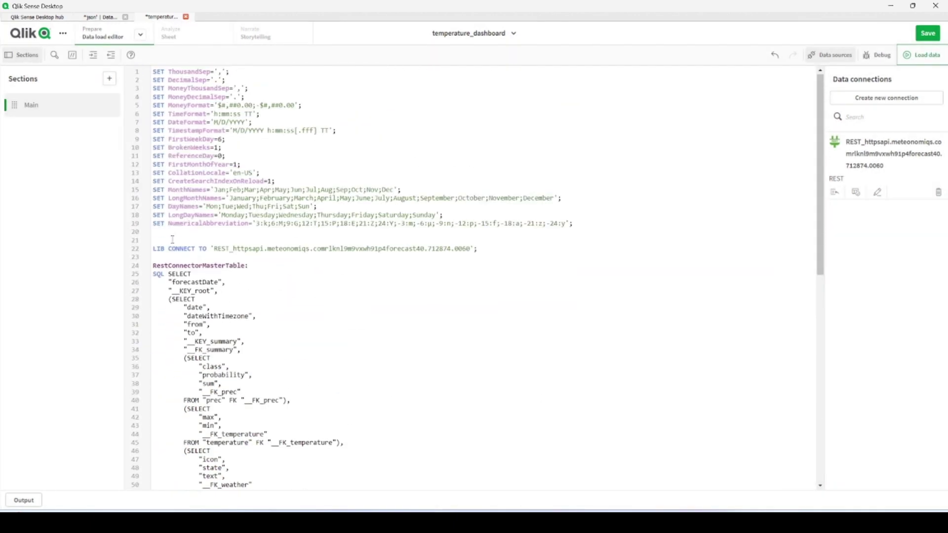
Step: Load the data without errors, then review the summary and prec LOAD blocks, leaving the script unchanged
left_click(924, 54)
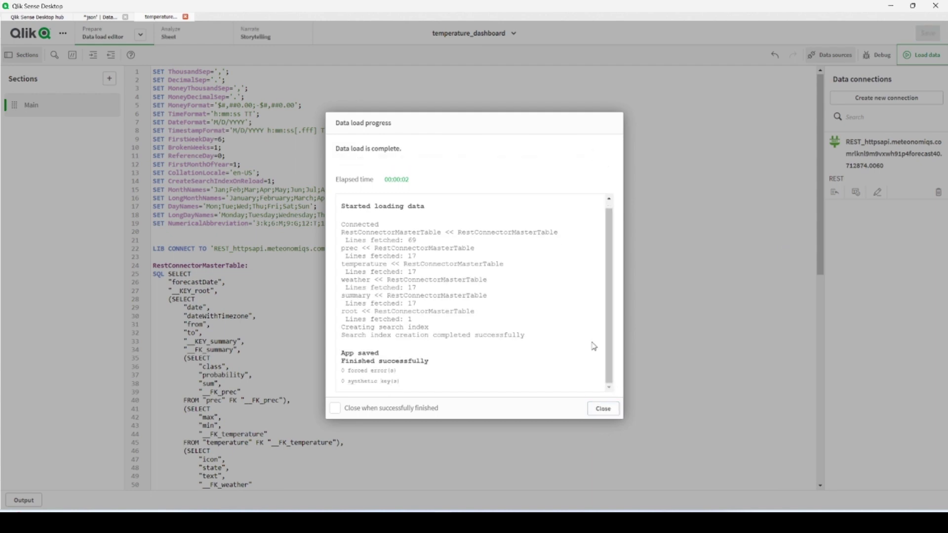
left_click(601, 409)
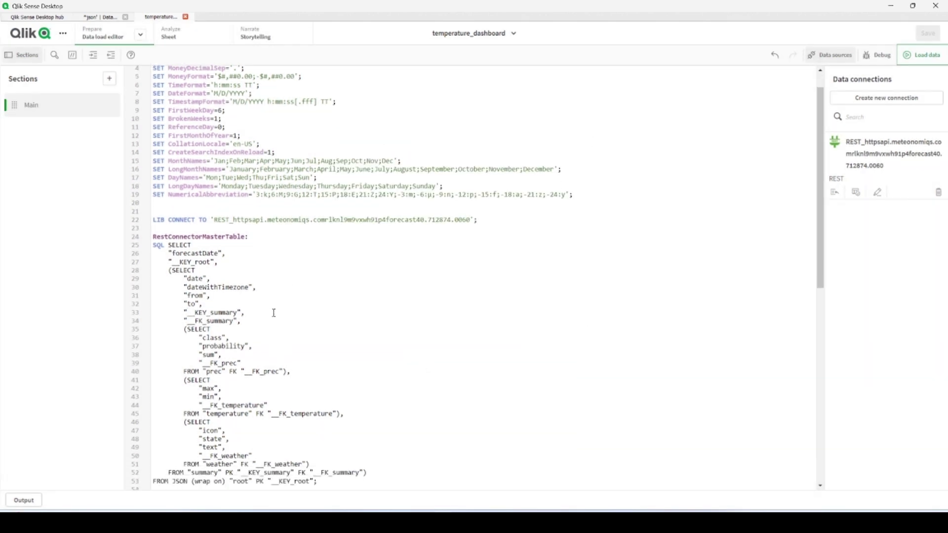
scroll(271, 314, "down", 3)
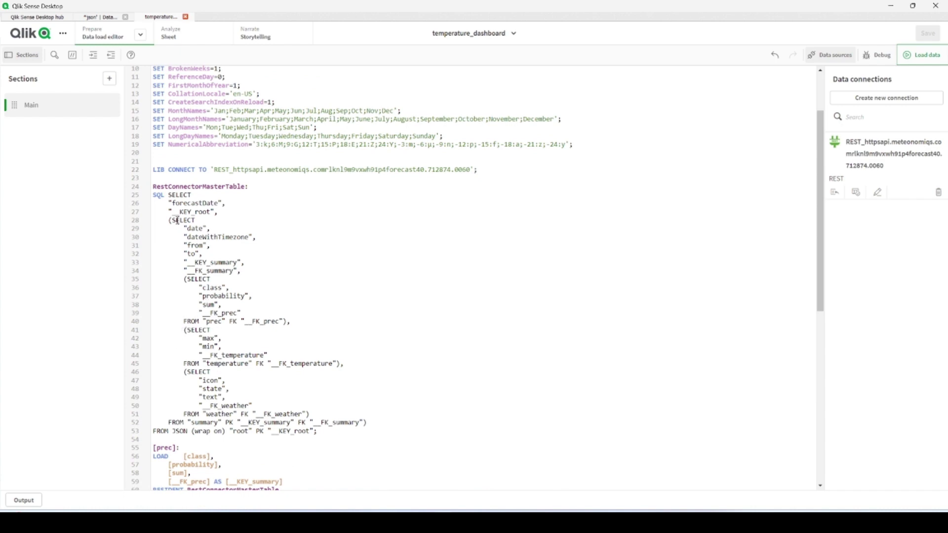
scroll(194, 308, "down", 3)
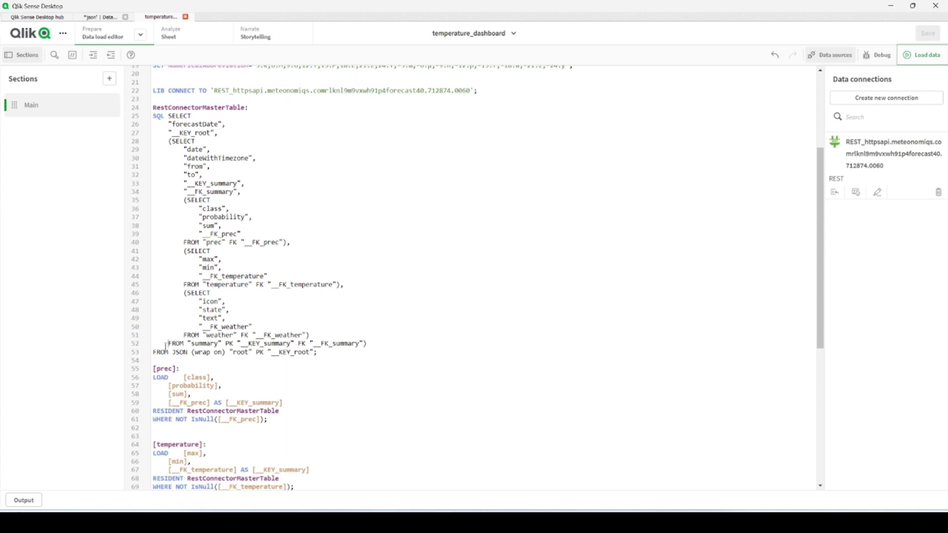
key("Return")
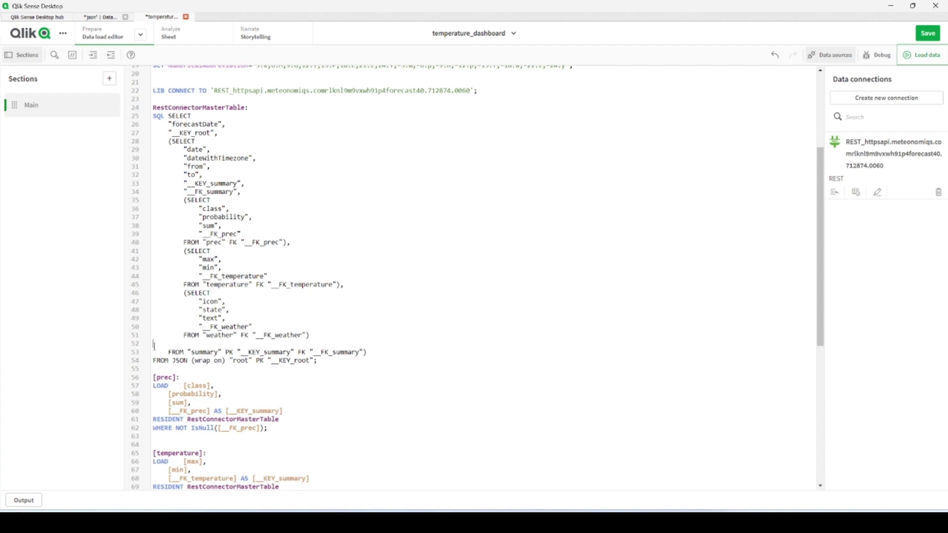
left_click(153, 344)
key("Delete")
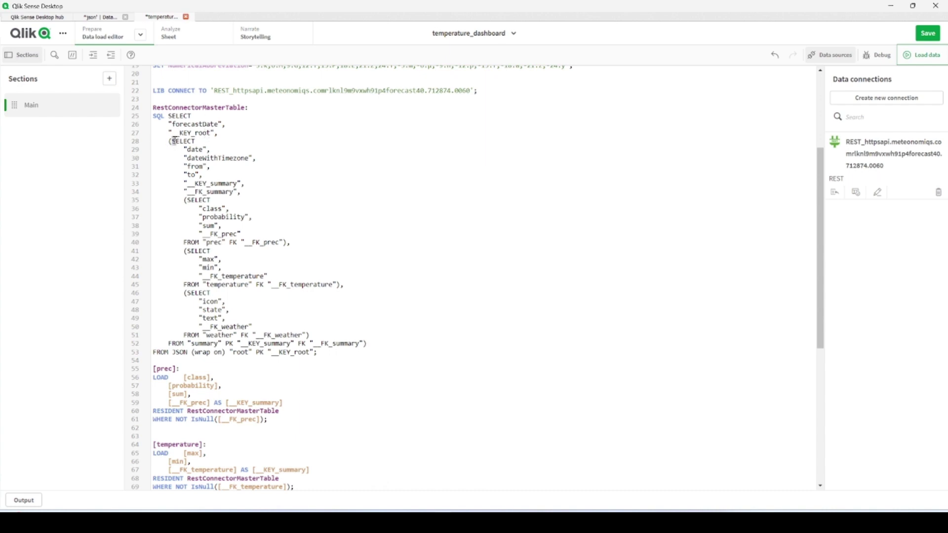
scroll(211, 300, "down", 1)
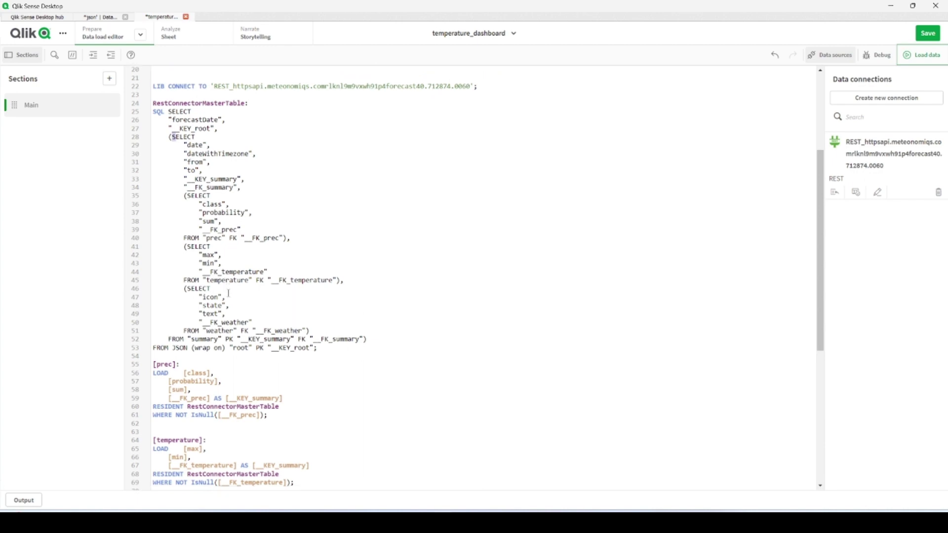
scroll(229, 340, "down", 2)
left_click_drag(162, 242, 161, 247)
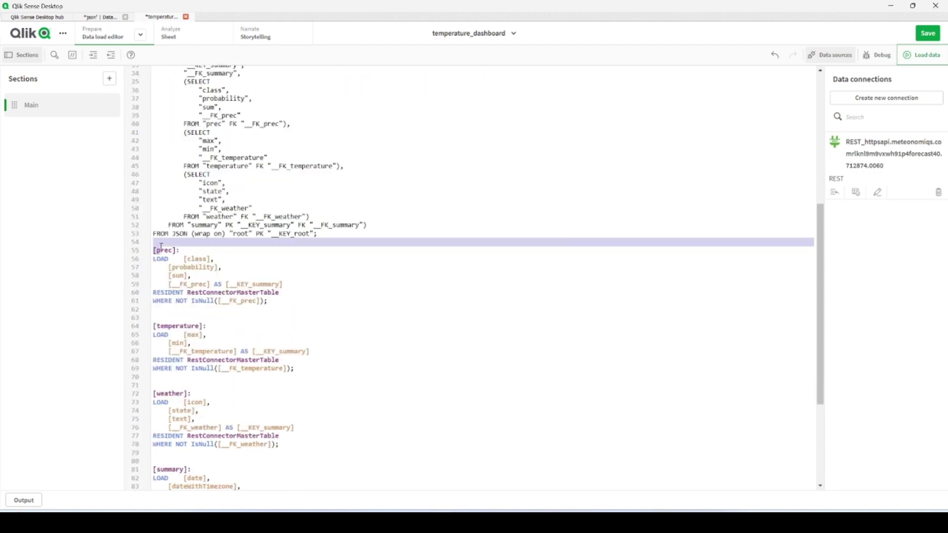
left_click(171, 326)
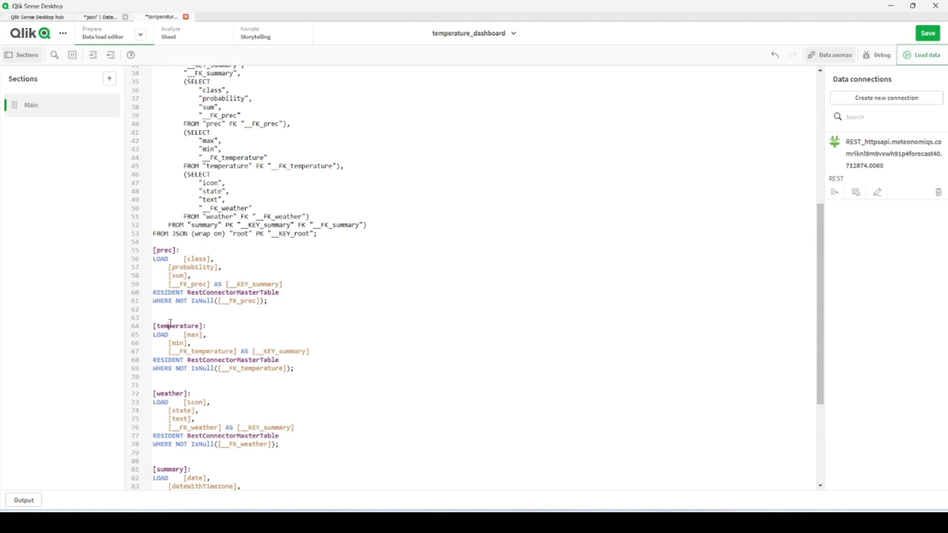
scroll(204, 411, "down", 2)
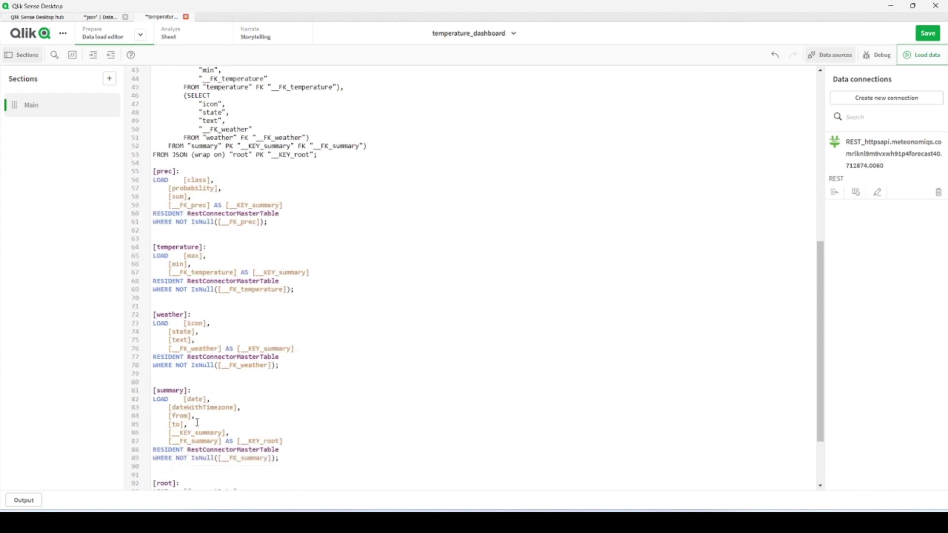
Step: Switch from the load script to the Data model viewer, confirming the unsaved-changes prompt
left_click_drag(191, 159, 306, 417)
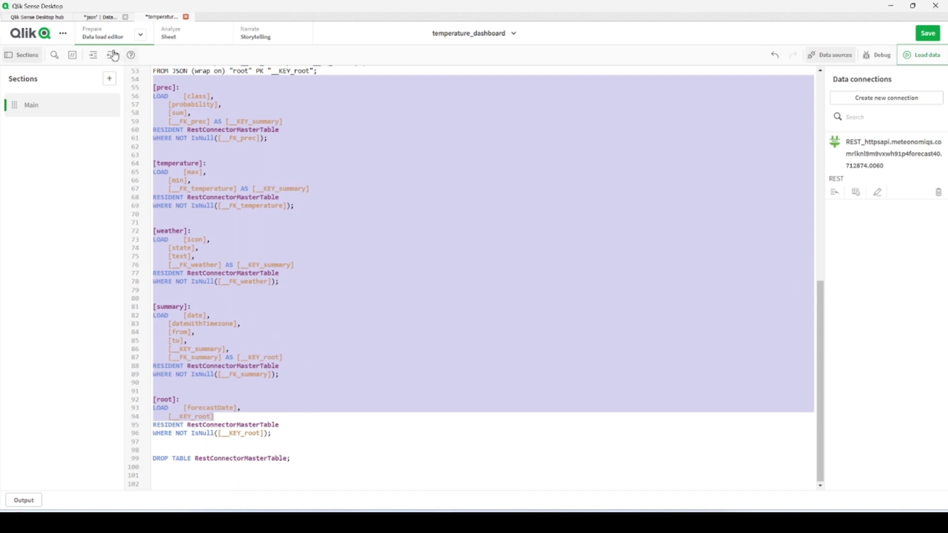
left_click(140, 35)
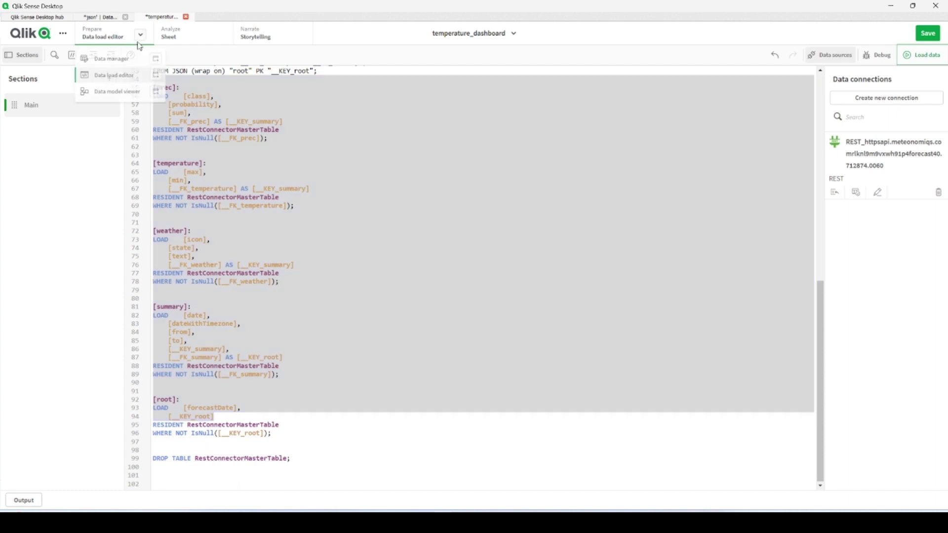
left_click(121, 95)
left_click(498, 281)
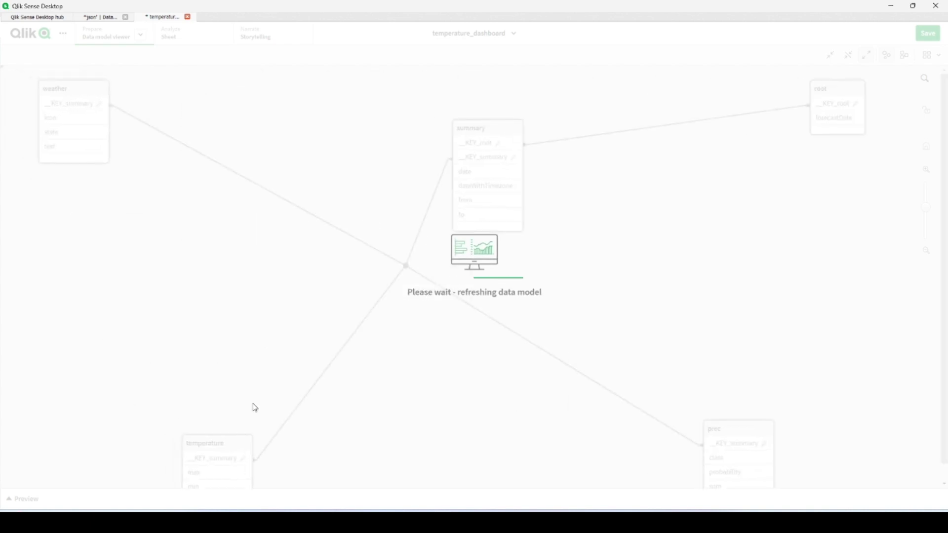
Step: Rearrange the temperature and summary tables and preview the summary and temperature data
left_click_drag(196, 387, 217, 357)
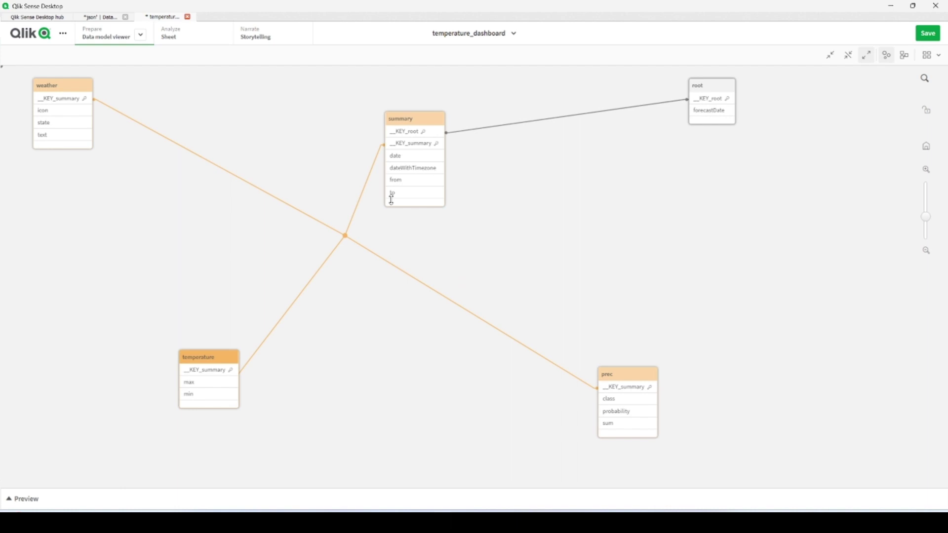
left_click_drag(420, 126, 368, 131)
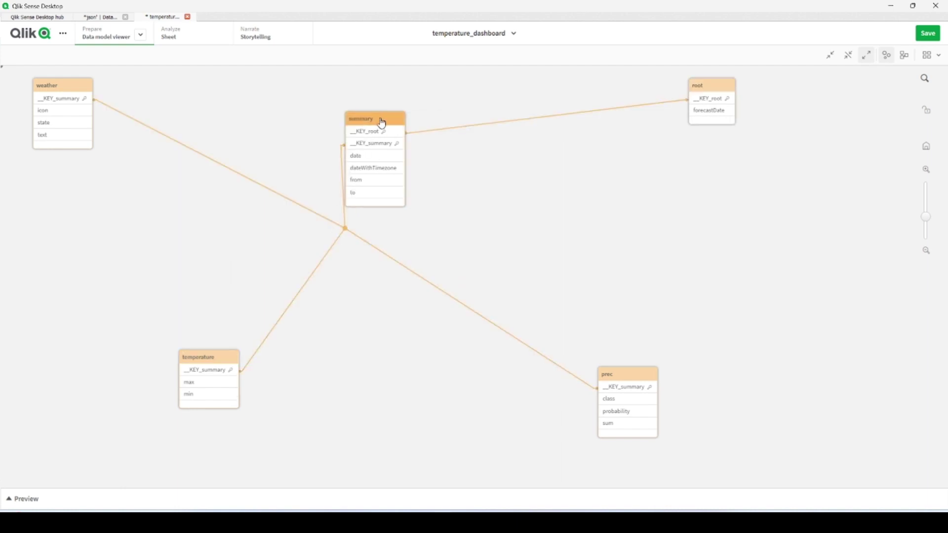
left_click(25, 499)
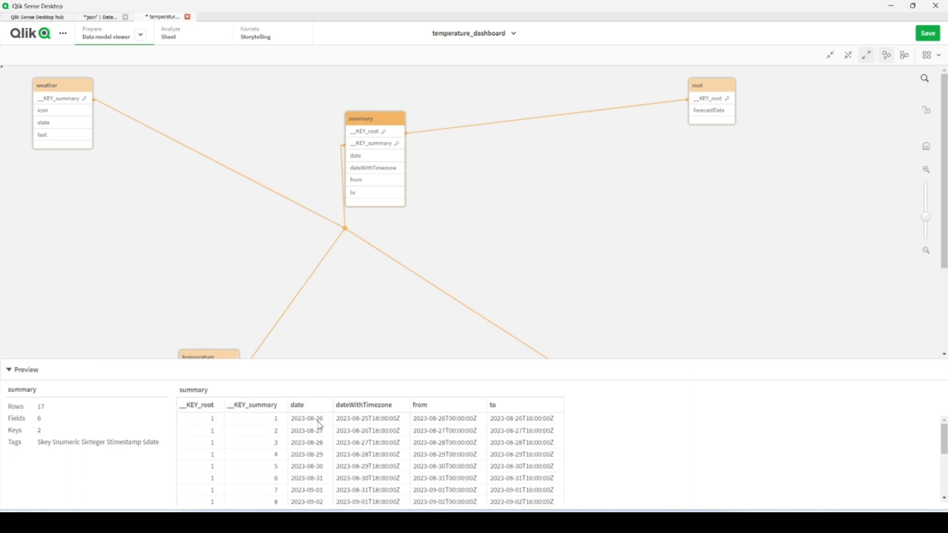
scroll(322, 458, "down", 3)
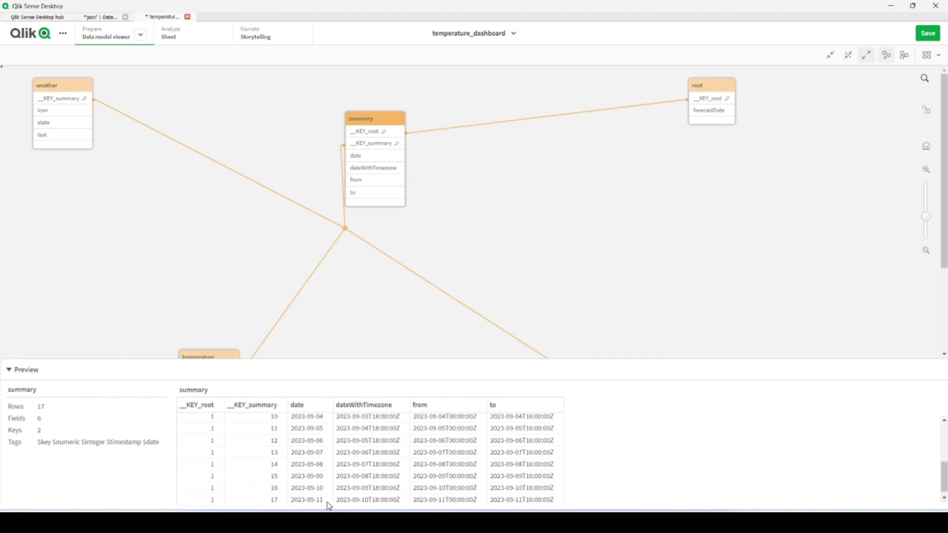
scroll(326, 477, "up", 3)
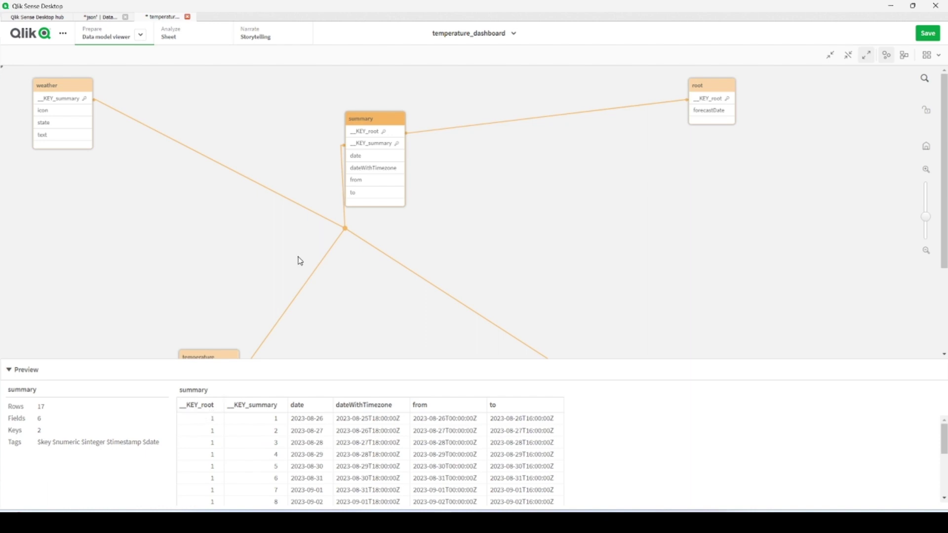
left_click_drag(189, 339, 205, 261)
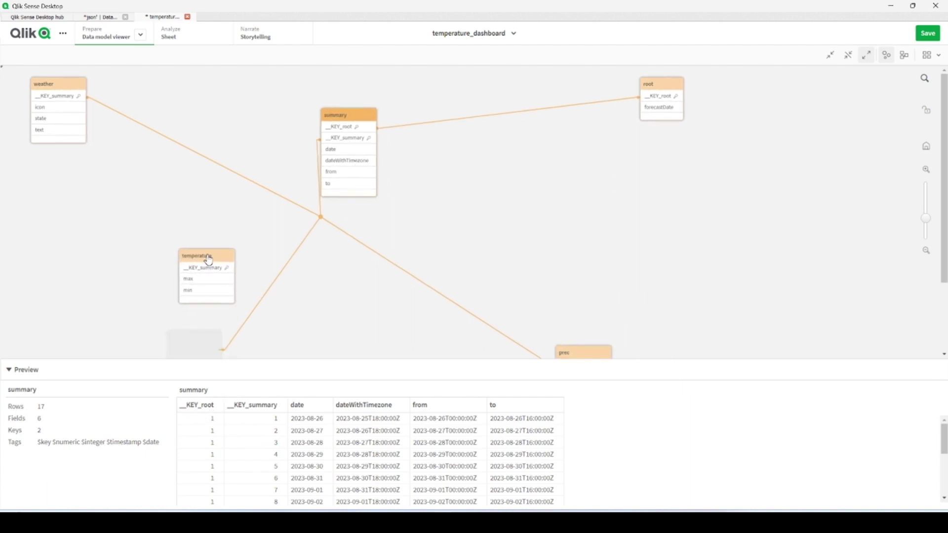
left_click(214, 263)
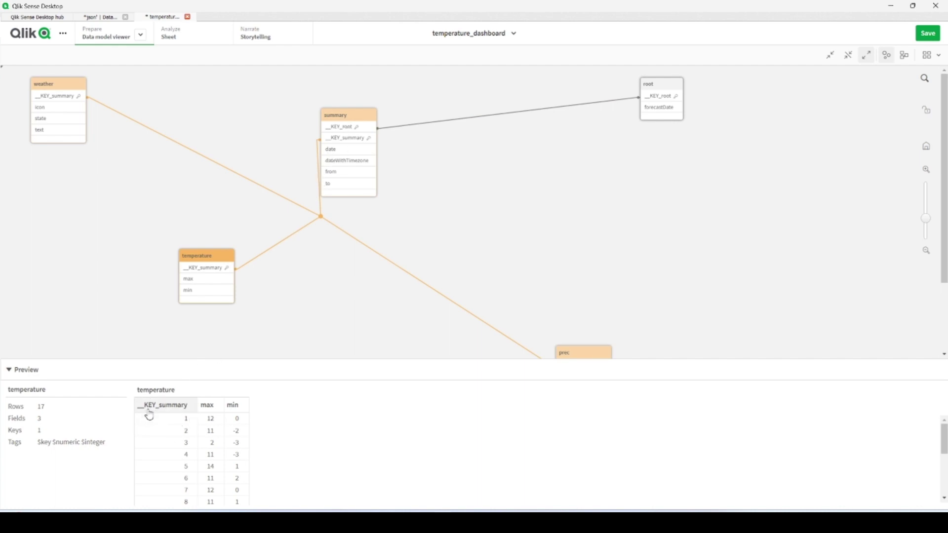
Step: Reposition the weather and prec tables, preview weather and summary, then go to the empty sheet
left_click(349, 119)
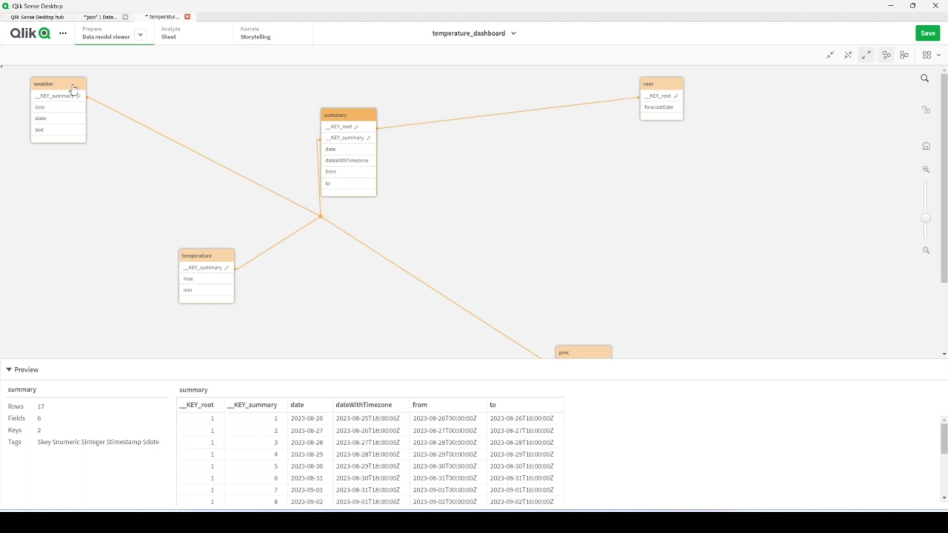
left_click_drag(79, 93, 155, 118)
left_click(136, 113)
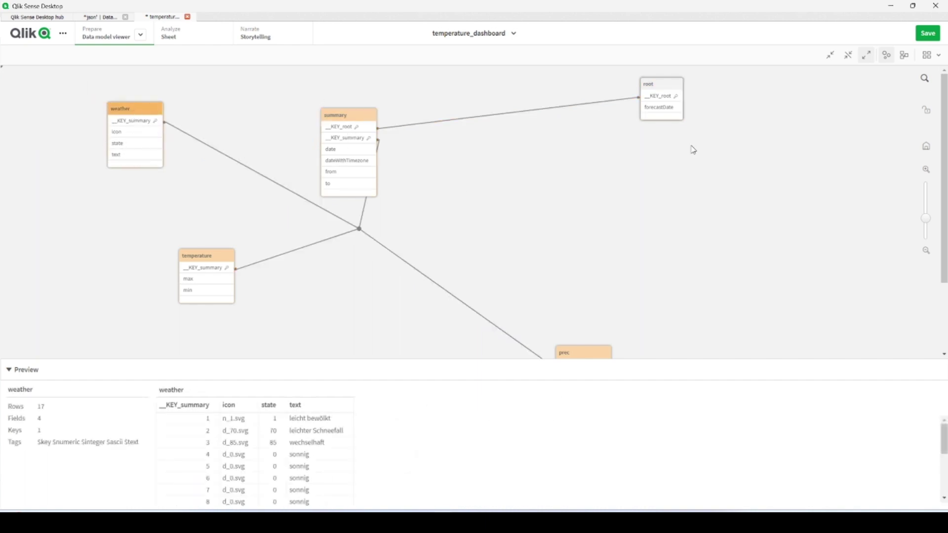
left_click_drag(580, 355, 562, 239)
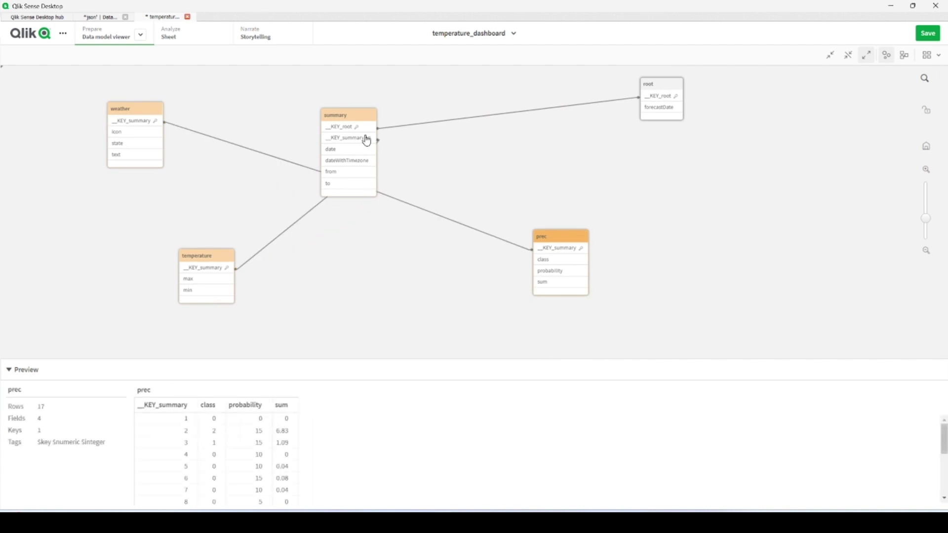
left_click(362, 117)
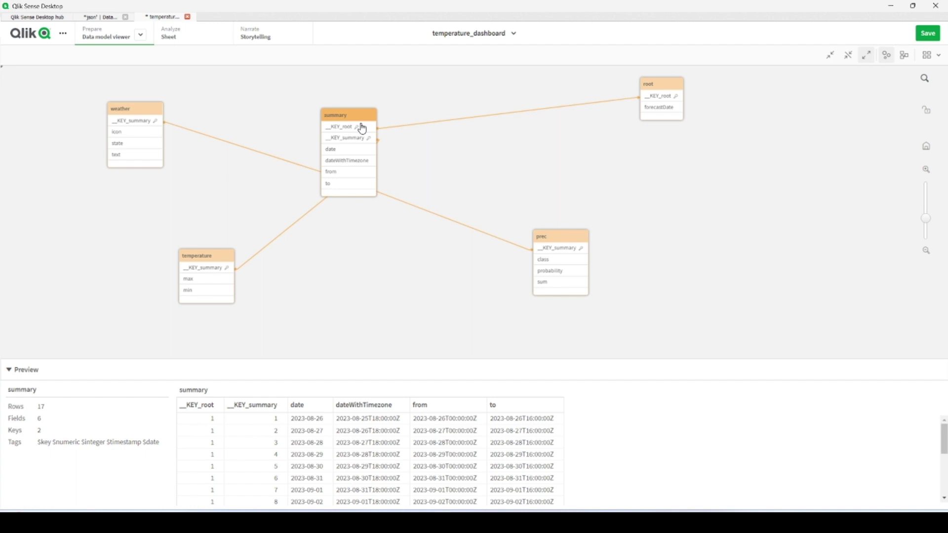
left_click_drag(367, 117, 383, 109)
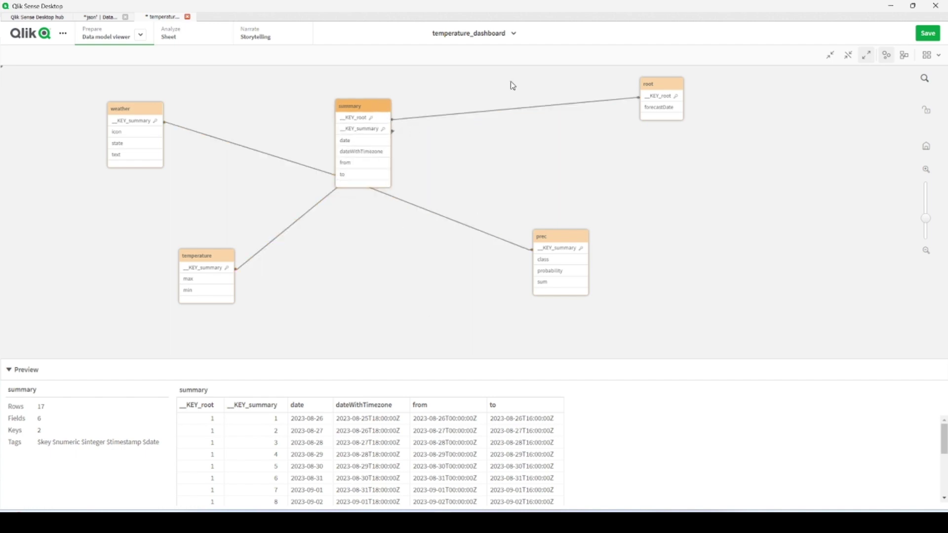
left_click(197, 36)
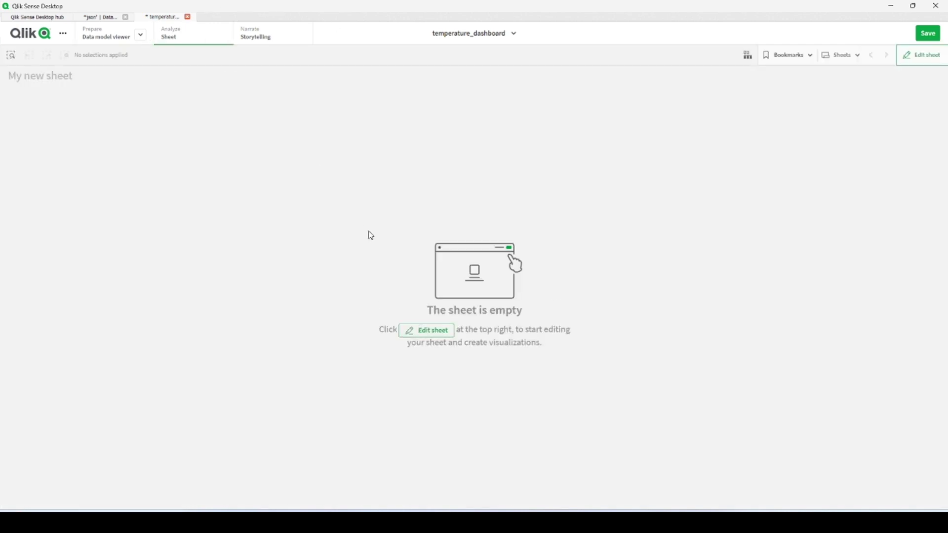
Step: Start editing My new sheet and place a Table object from Charts on it
left_click(915, 56)
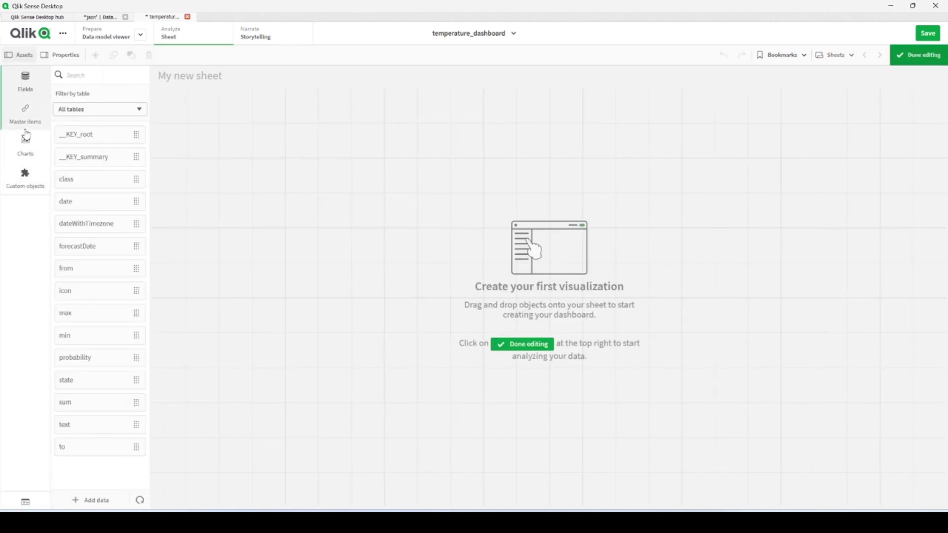
left_click(25, 148)
scroll(96, 351, "down", 2)
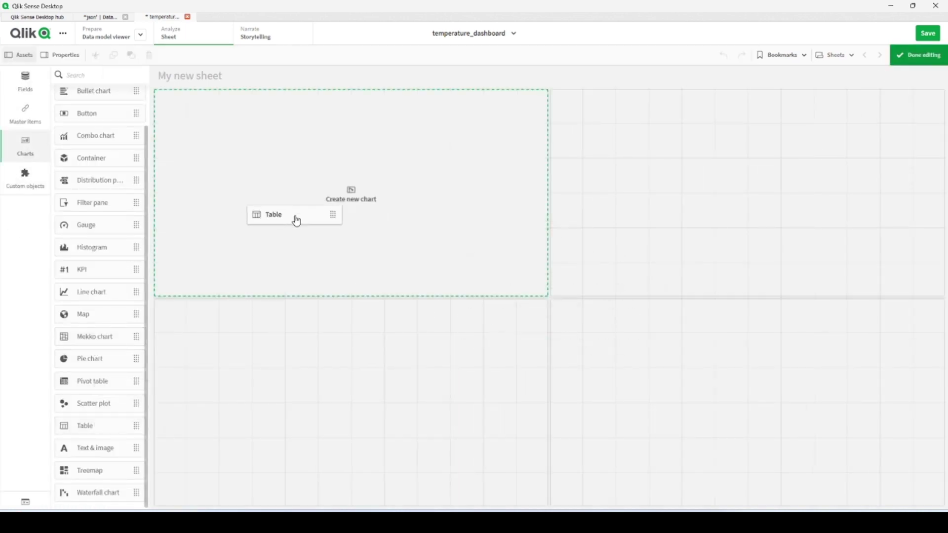
left_click_drag(95, 429, 293, 218)
scroll(79, 164, "up", 2)
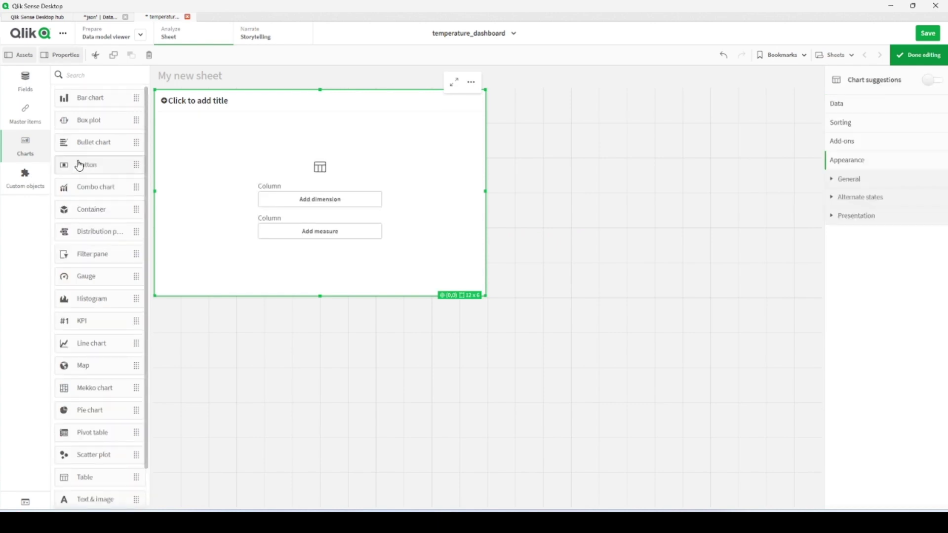
left_click(25, 81)
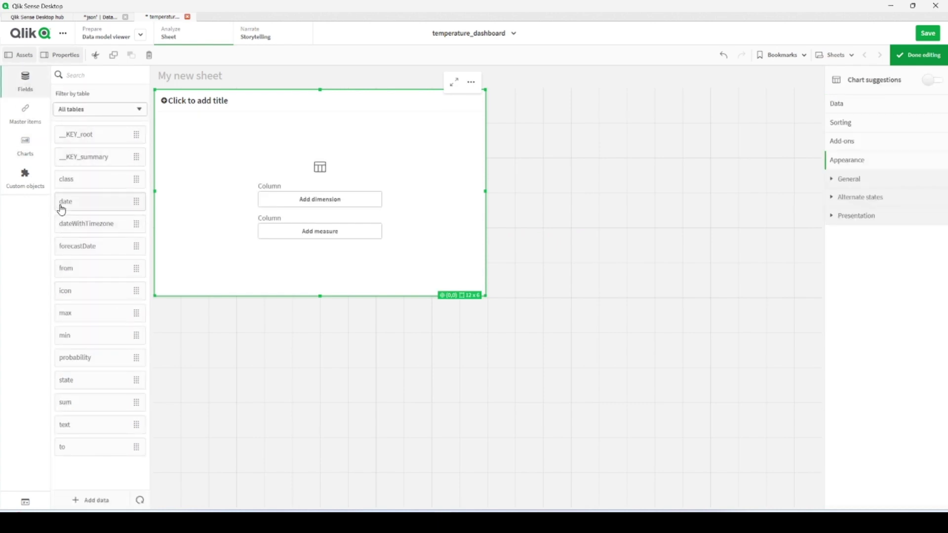
Step: Add the date, min, max and text fields as table columns
left_click_drag(65, 201, 311, 200)
left_click(308, 172)
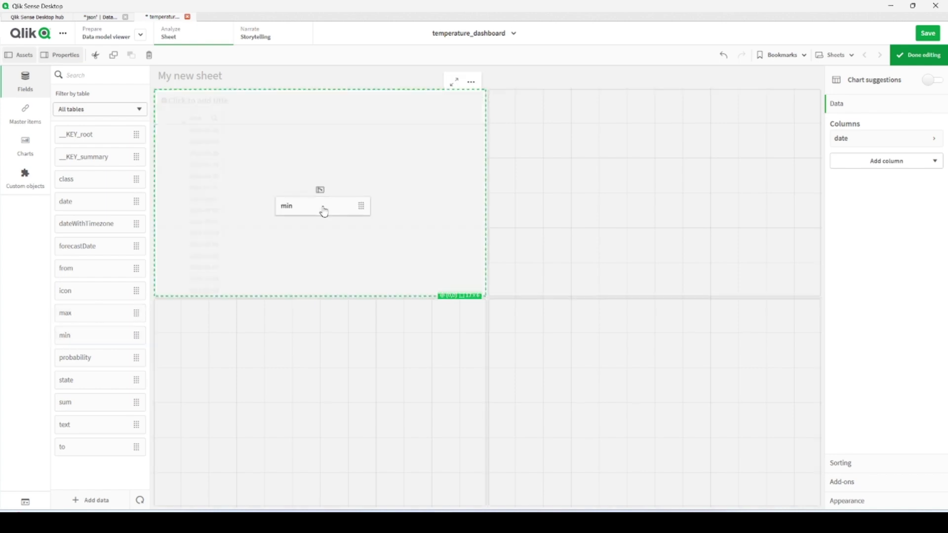
left_click_drag(64, 346, 317, 205)
left_click(186, 236)
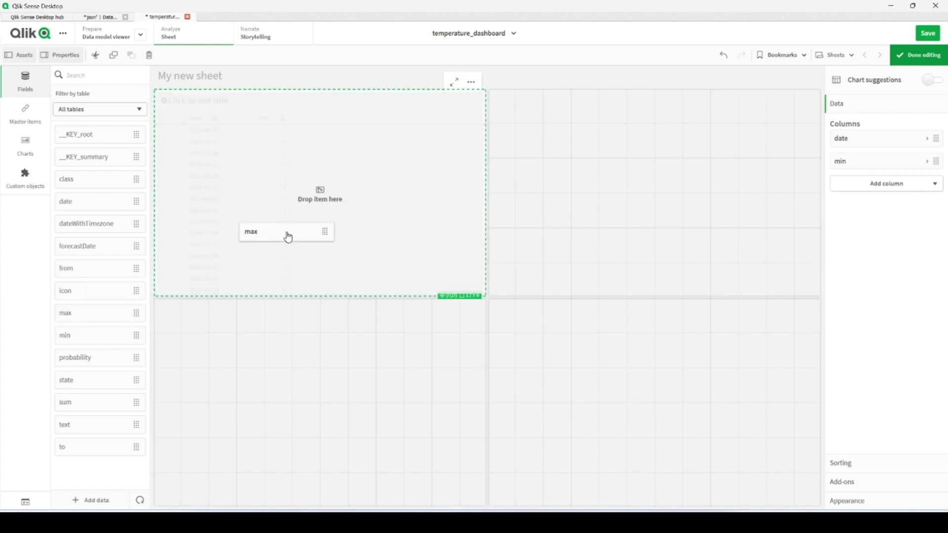
left_click_drag(82, 316, 297, 200)
left_click(304, 164)
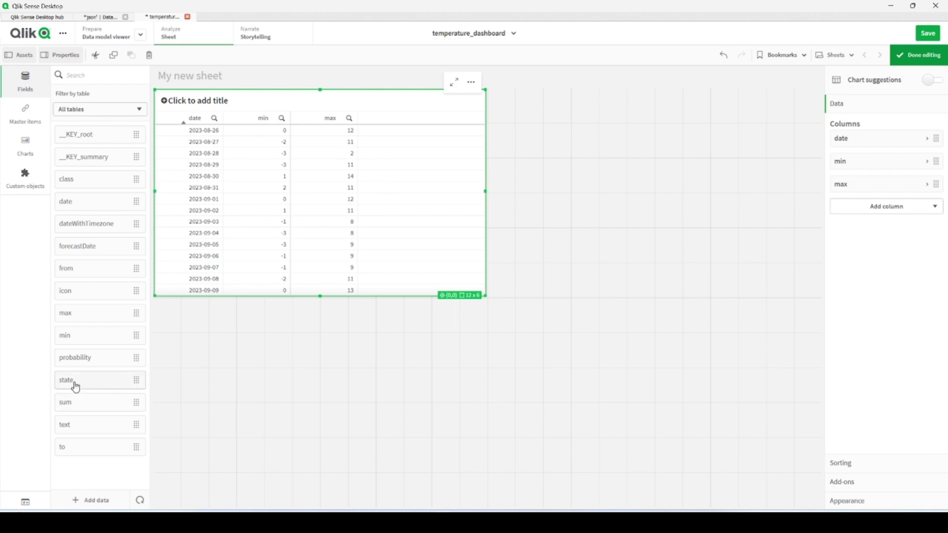
left_click_drag(74, 424, 348, 243)
left_click(353, 171)
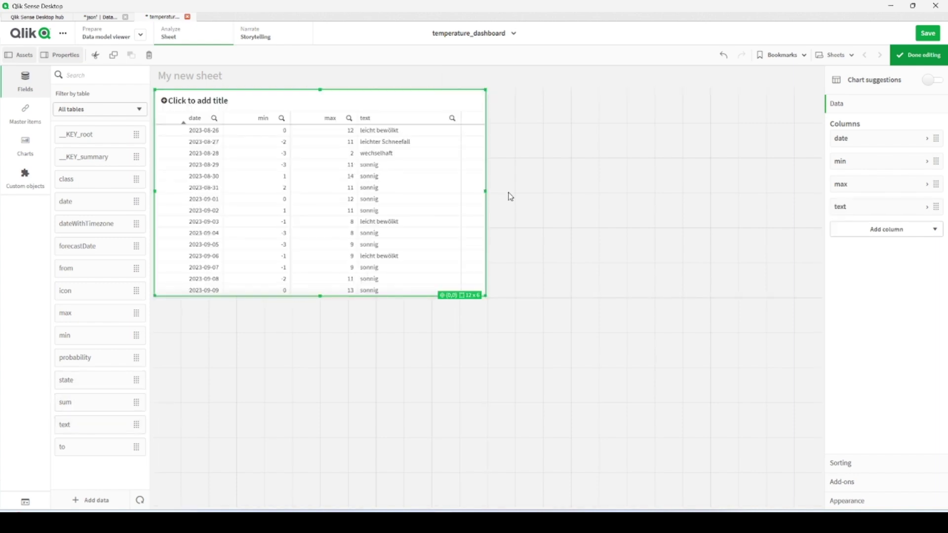
Step: Widen the table, add the state column, and finish editing
left_click_drag(484, 192, 598, 186)
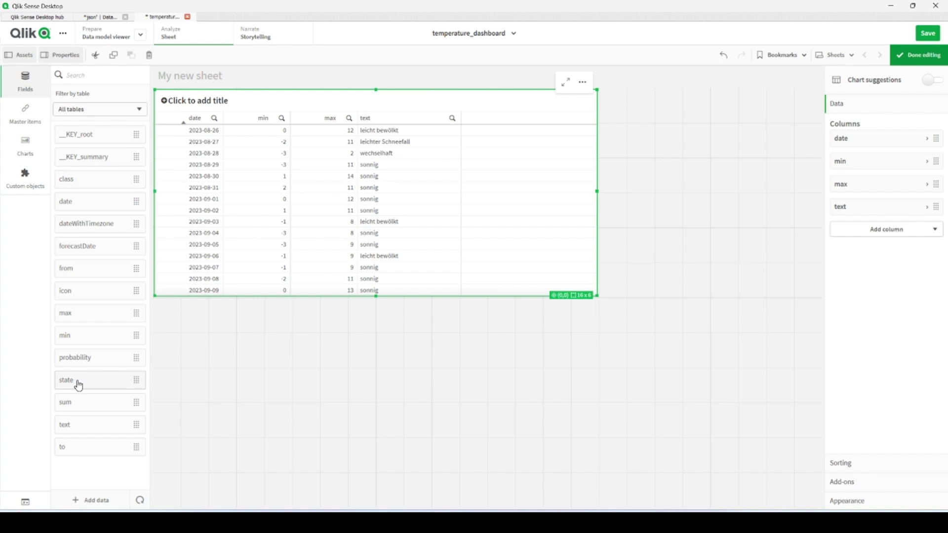
left_click_drag(74, 379, 411, 235)
left_click(397, 164)
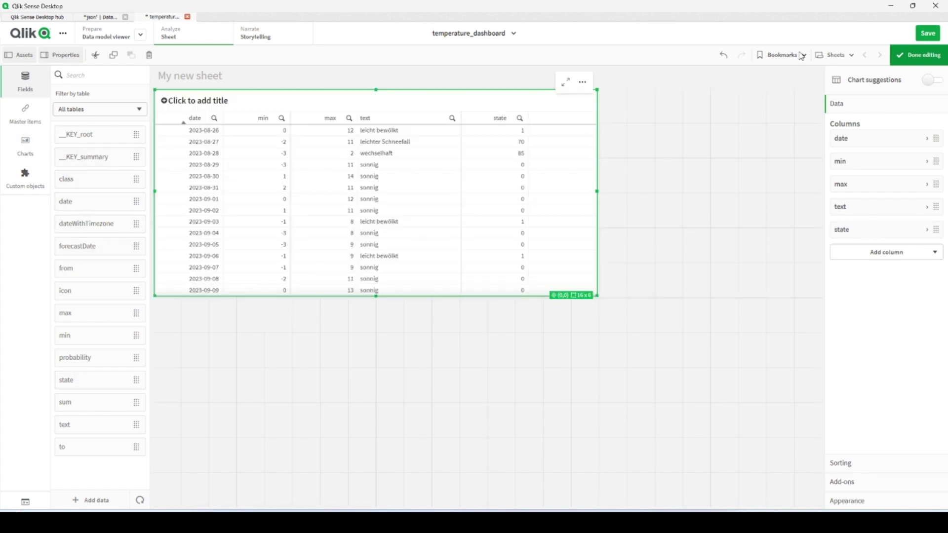
left_click(919, 56)
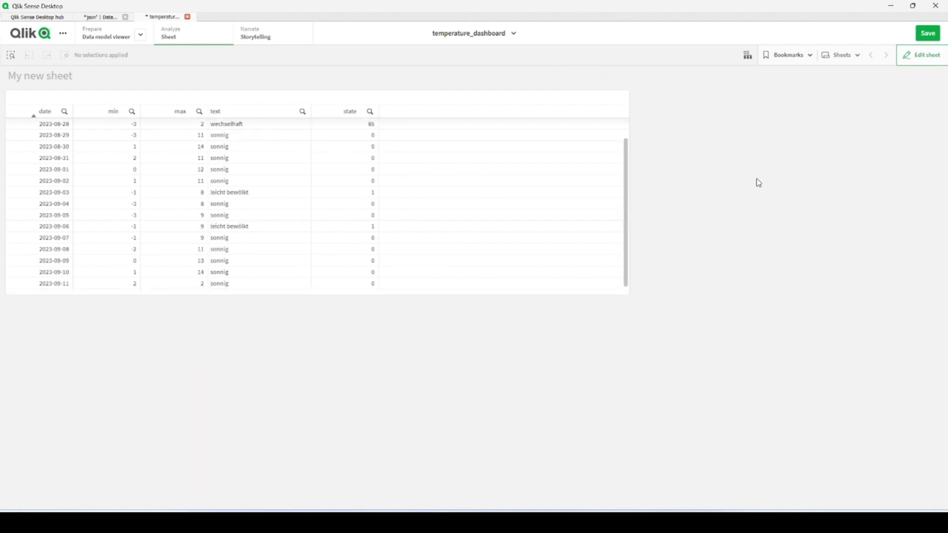
scroll(119, 224, "up", 1)
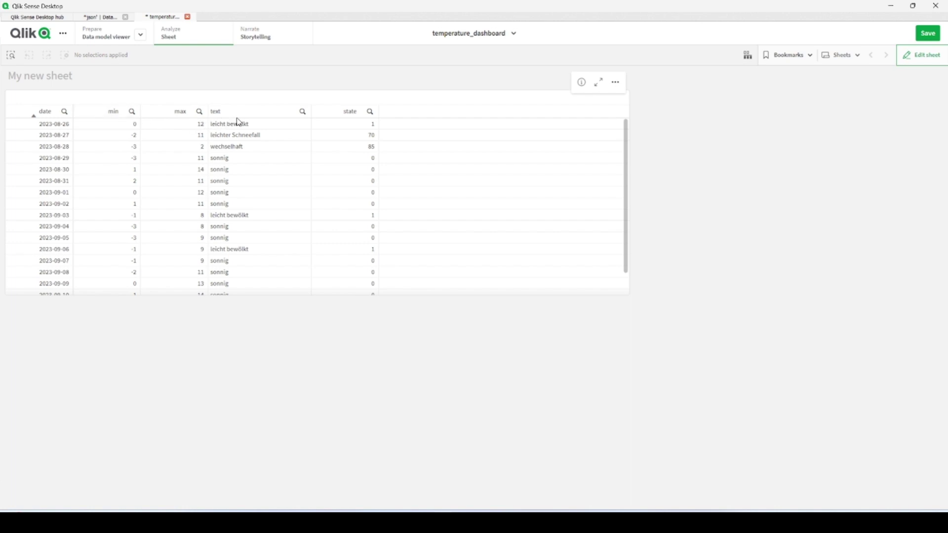
Step: Return My new sheet to editing mode
mouse_move(577, 178)
left_click(921, 55)
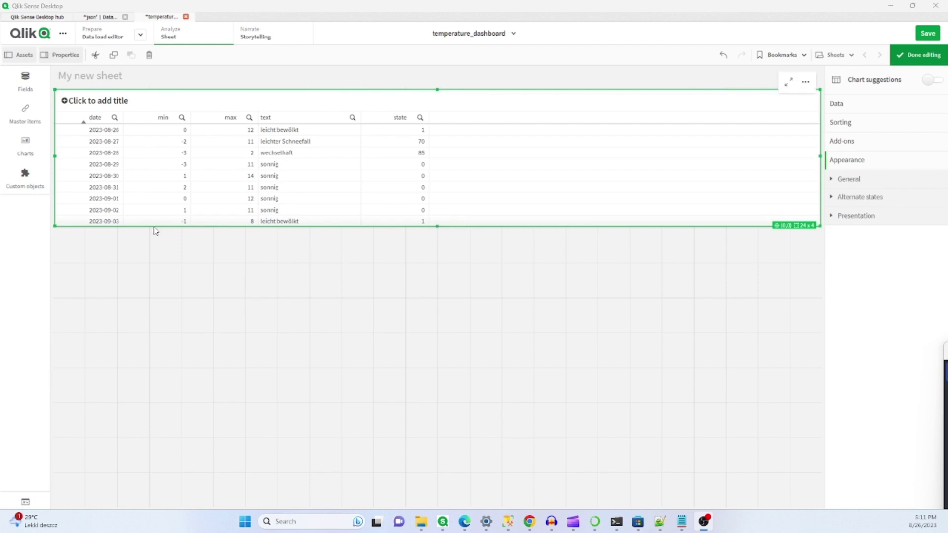
Step: Place a bar chart below the table with date as its dimension
left_click(27, 149)
scroll(96, 385, "down", 2)
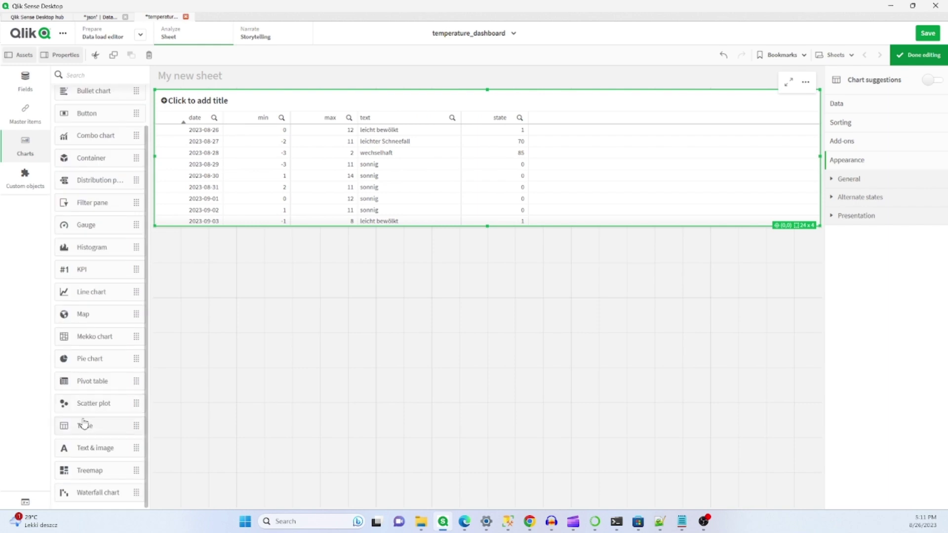
scroll(93, 215, "up", 2)
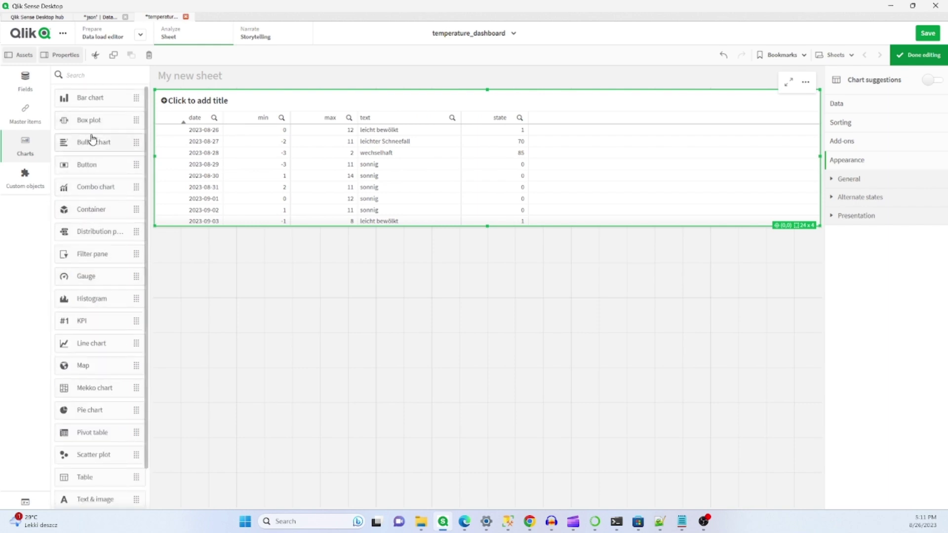
left_click_drag(89, 100, 222, 271)
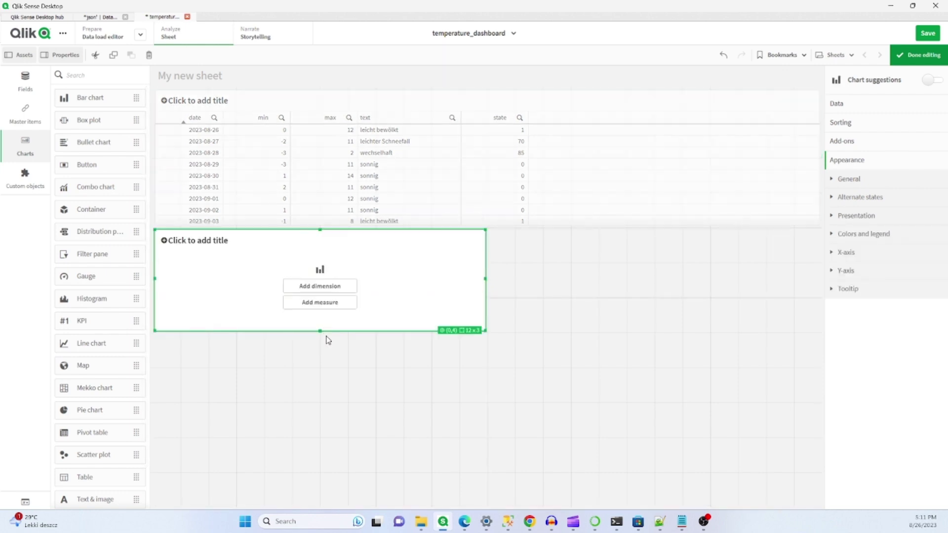
left_click(322, 287)
type("dat")
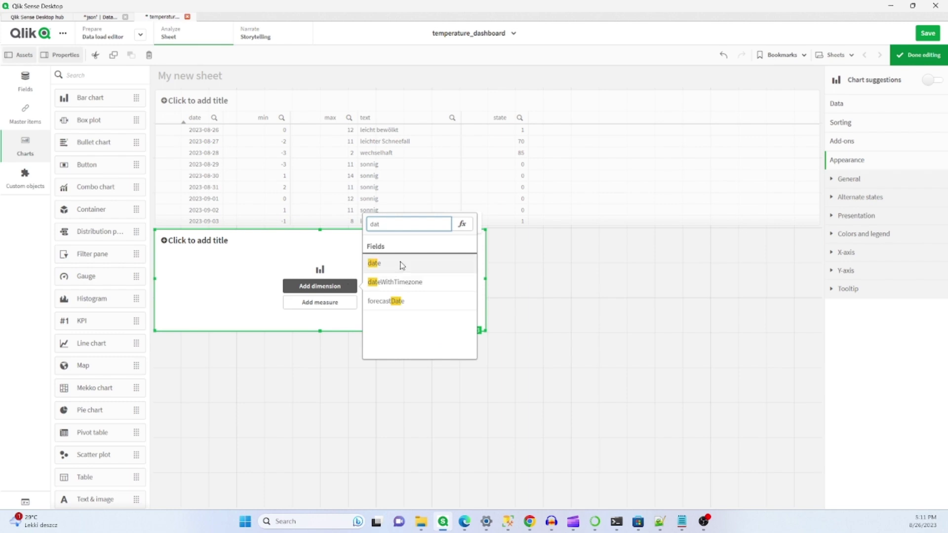
left_click(399, 264)
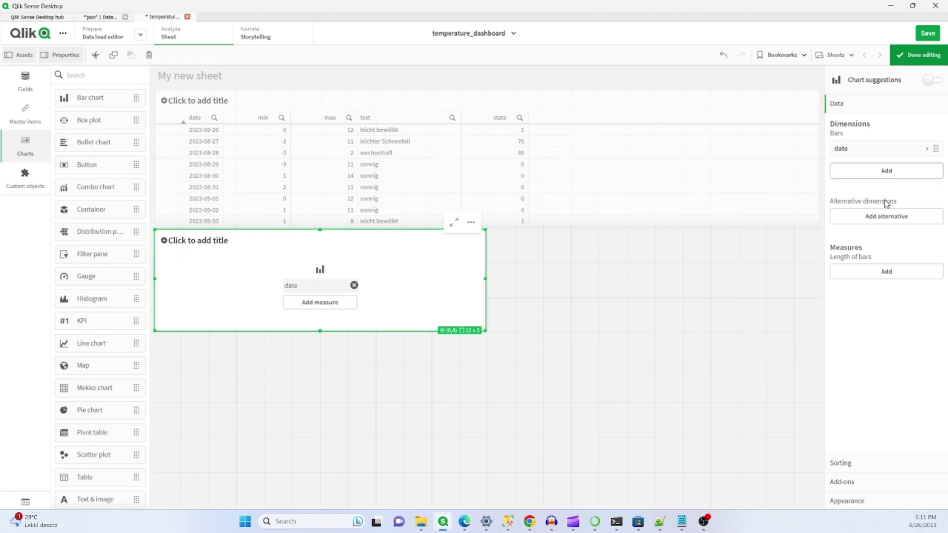
left_click(886, 171)
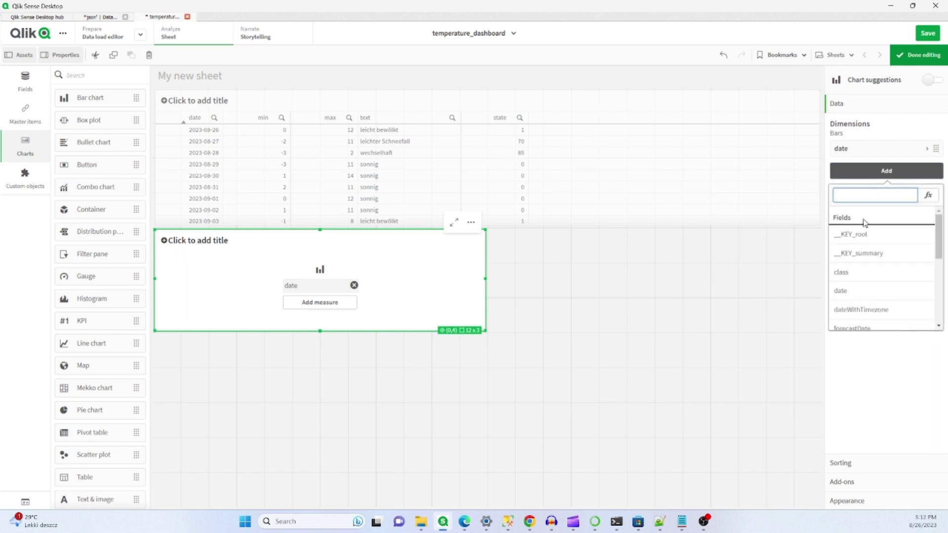
left_click(602, 321)
Step: Add measures min( min) and Max(max) to the chart and make it taller
left_click(316, 304)
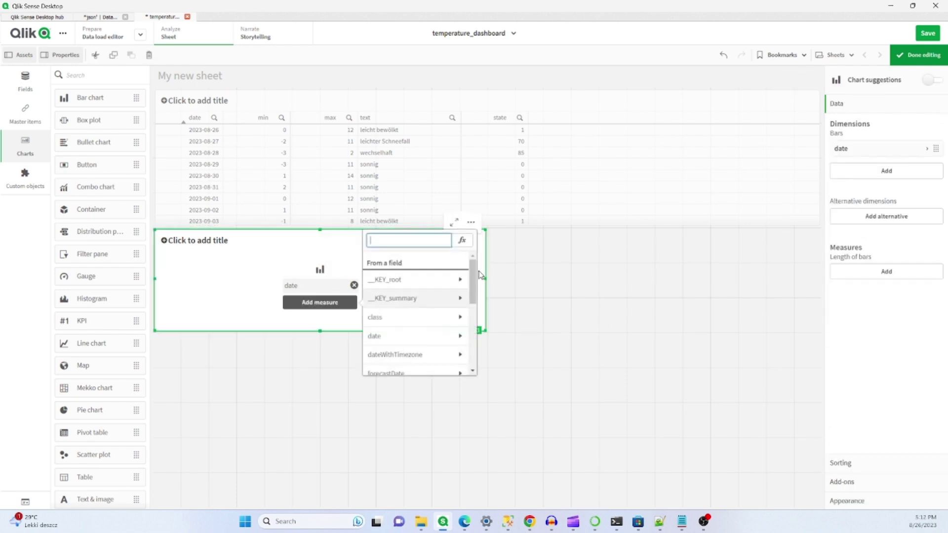
type("m")
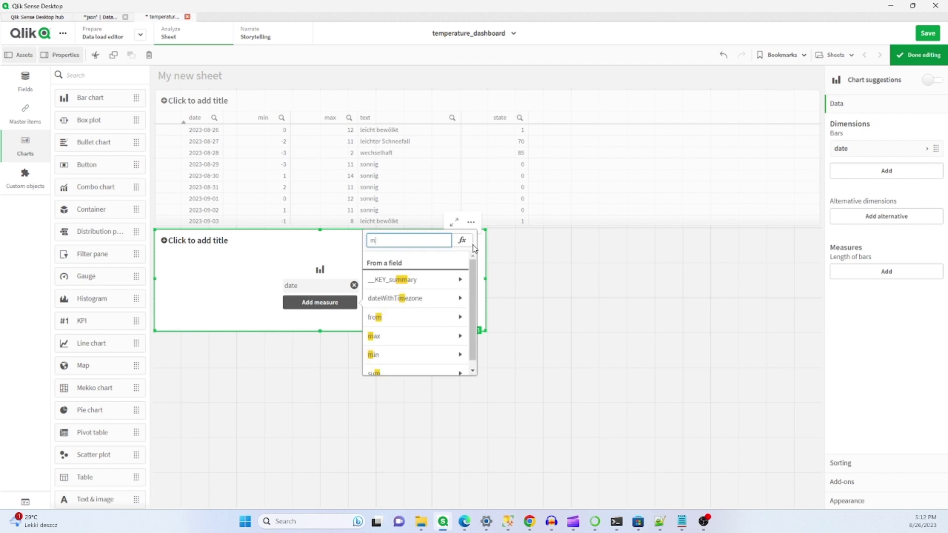
type("in()")
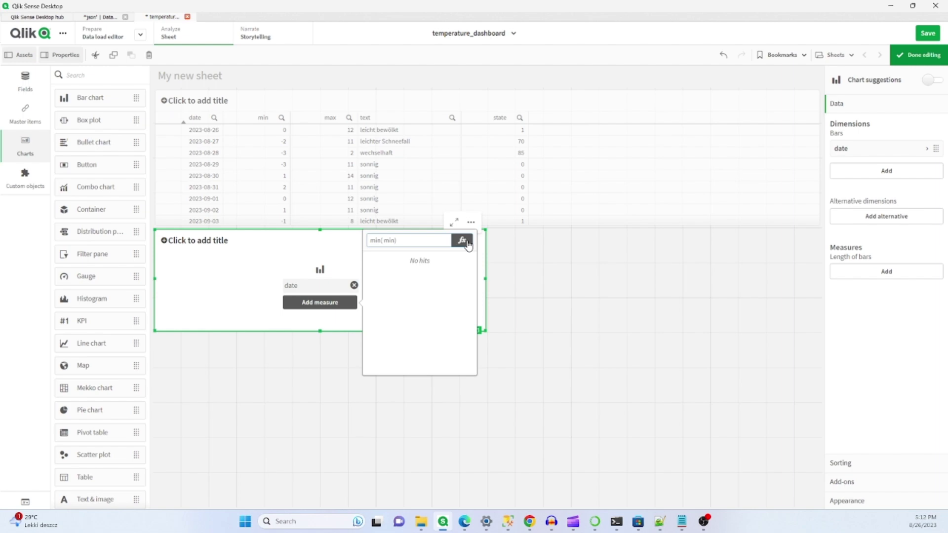
left_click(465, 241)
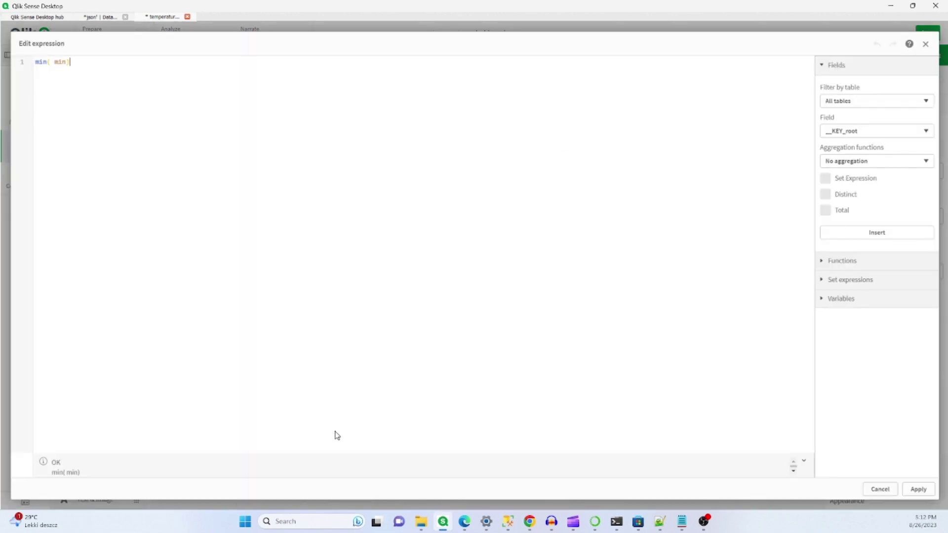
left_click(918, 489)
mouse_move(319, 311)
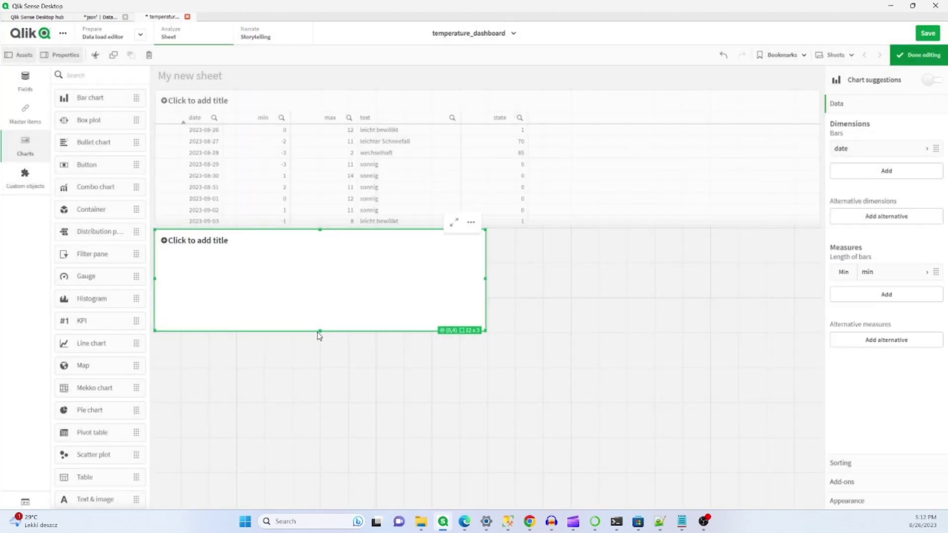
left_click_drag(320, 332, 317, 399)
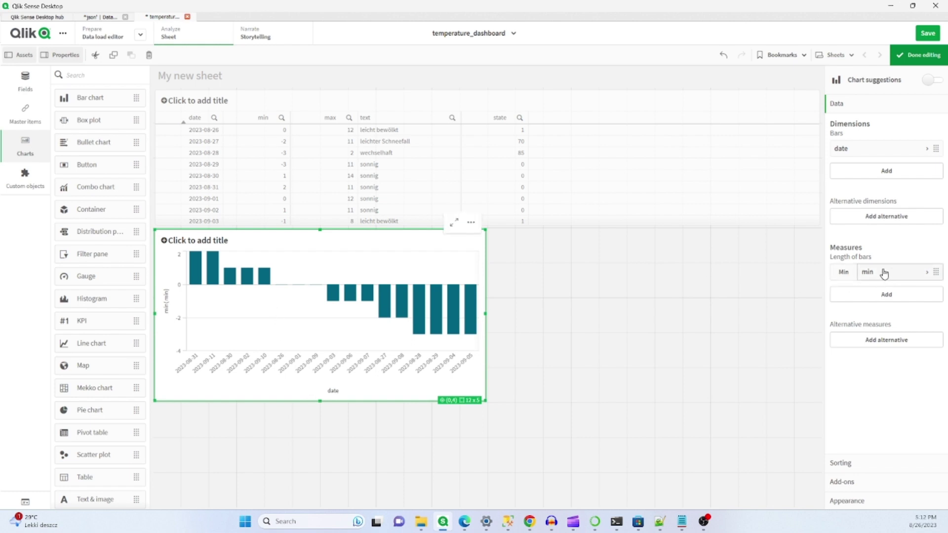
left_click(893, 295)
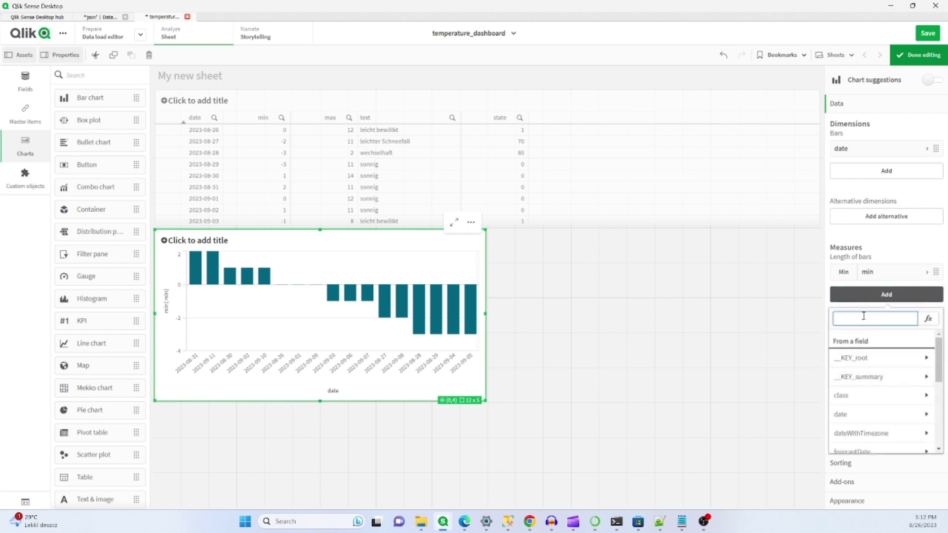
type("max")
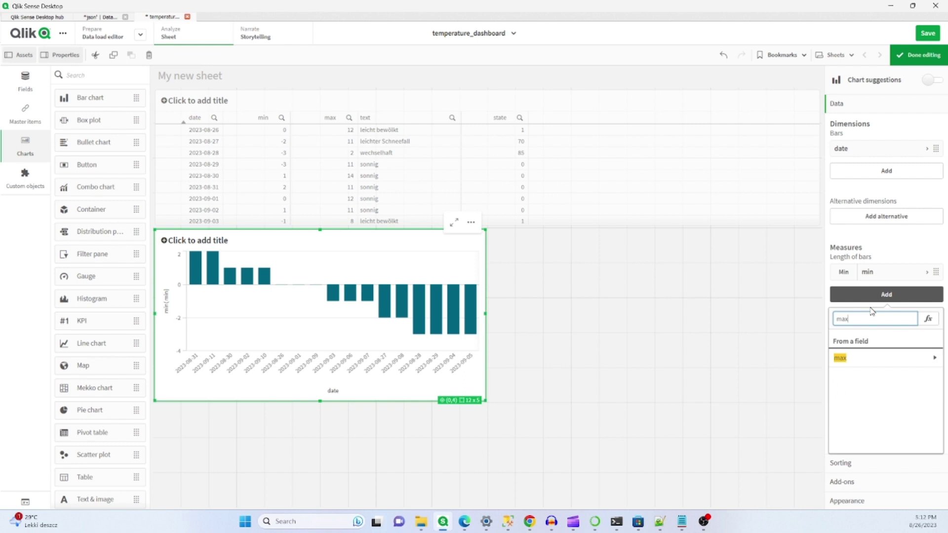
left_click(860, 359)
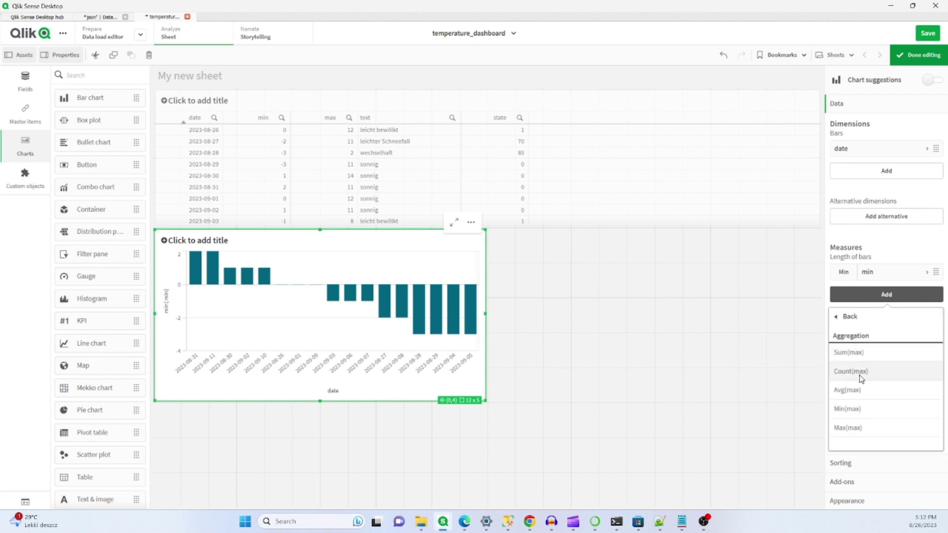
left_click(857, 428)
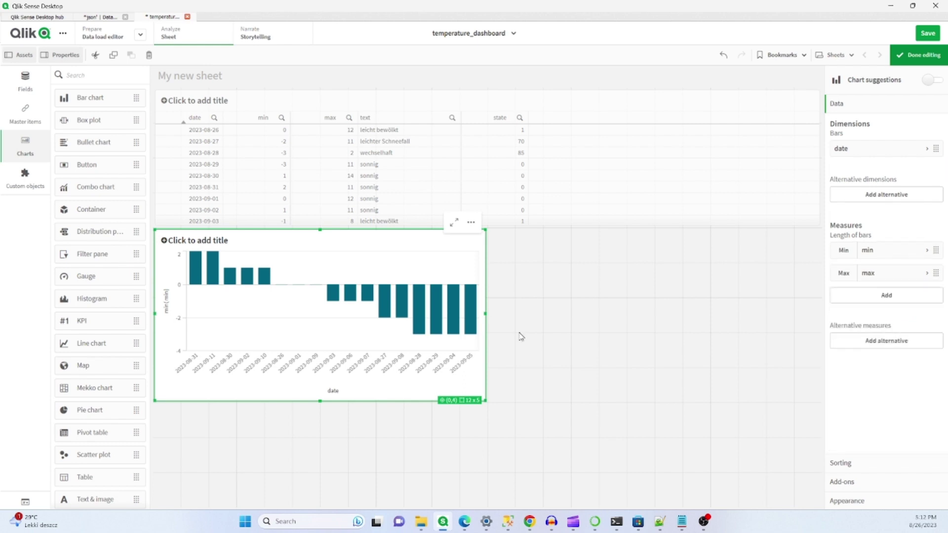
Step: Widen the chart and in Presentation set Scrollbar to None, keeping Grouped bars
left_click_drag(486, 314, 779, 325)
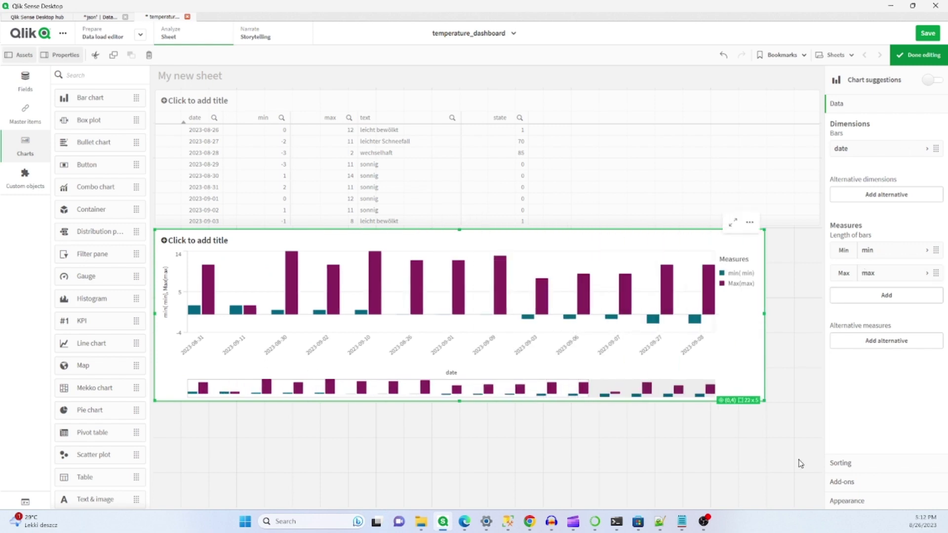
left_click(851, 500)
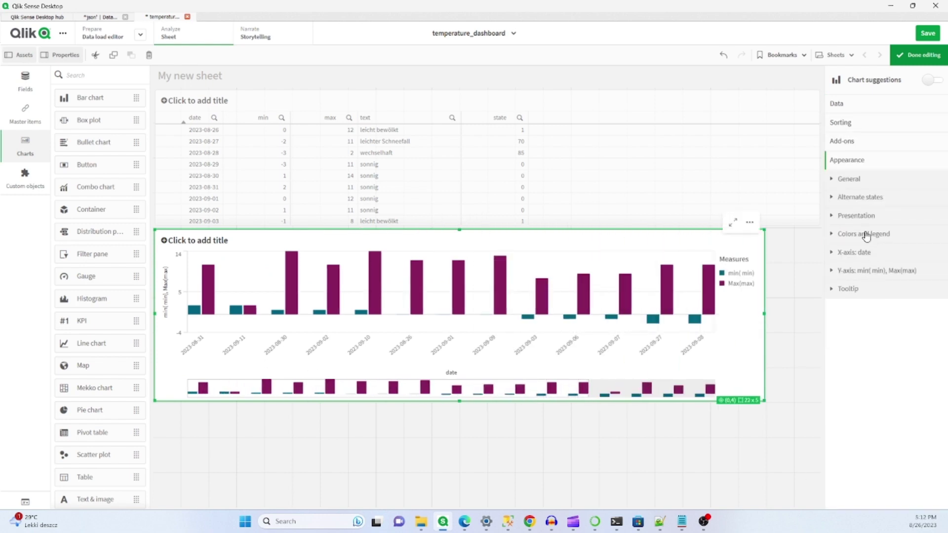
left_click(856, 217)
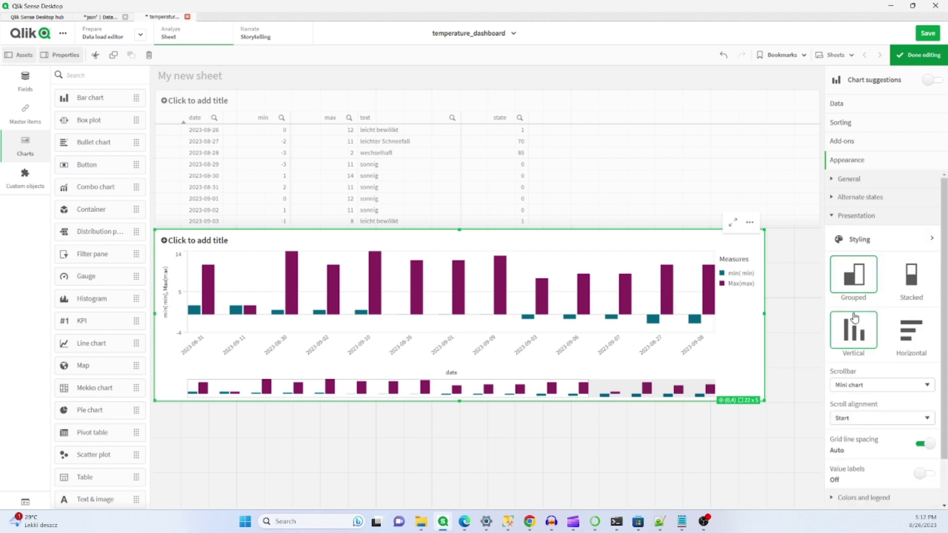
left_click(865, 386)
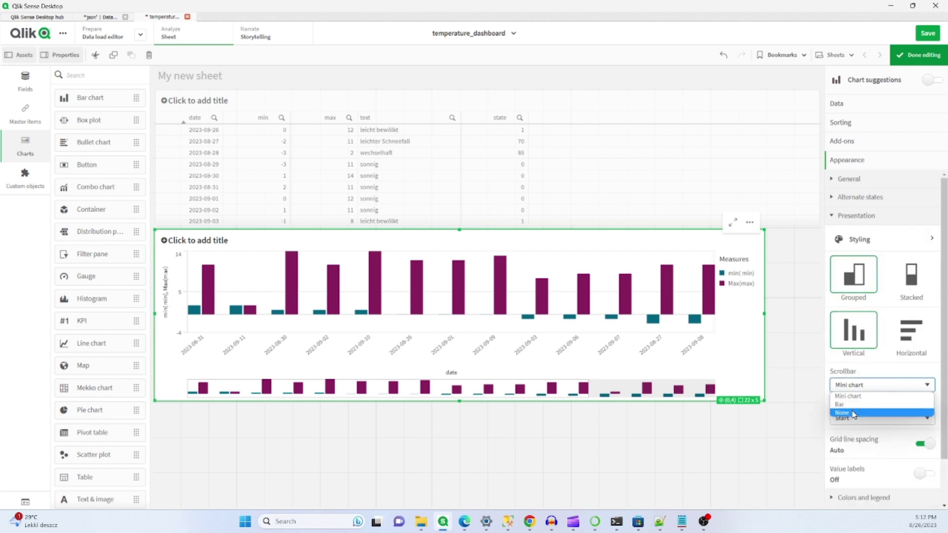
left_click(845, 412)
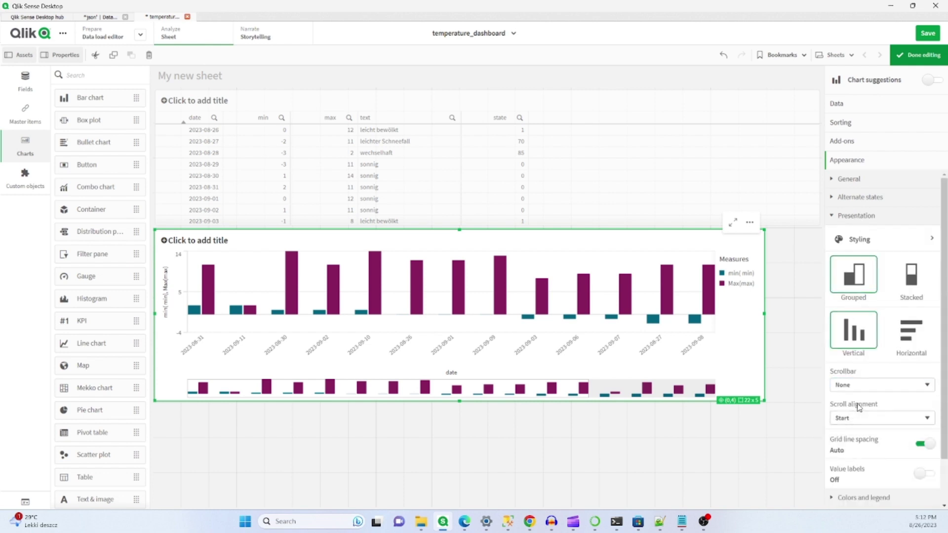
left_click(918, 279)
left_click(853, 281)
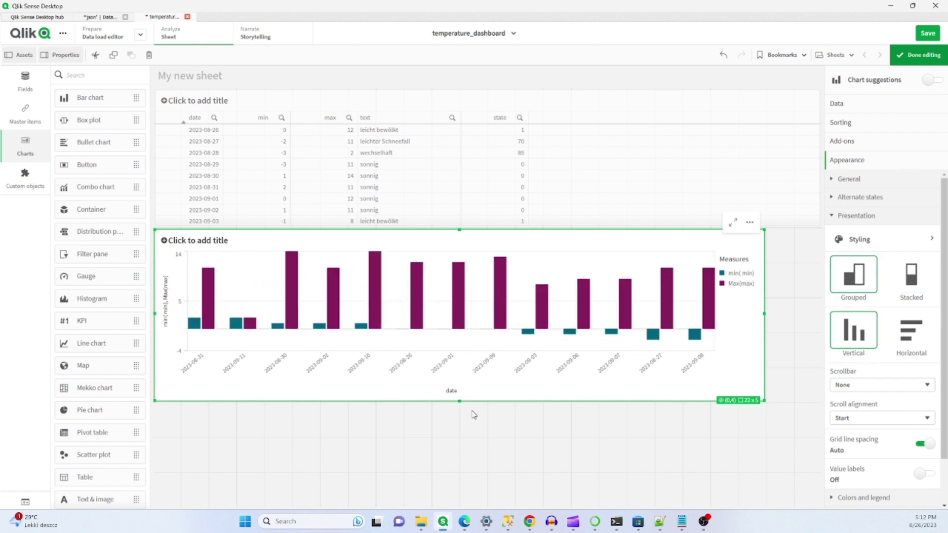
Step: Make the chart taller, switch Value labels on, and return to its data settings
left_click_drag(458, 401, 459, 453)
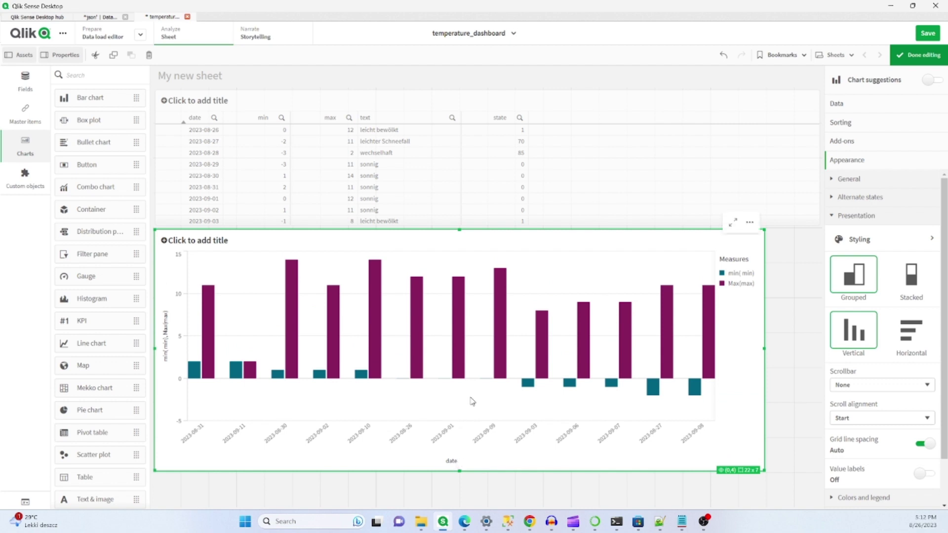
scroll(860, 390, "down", 2)
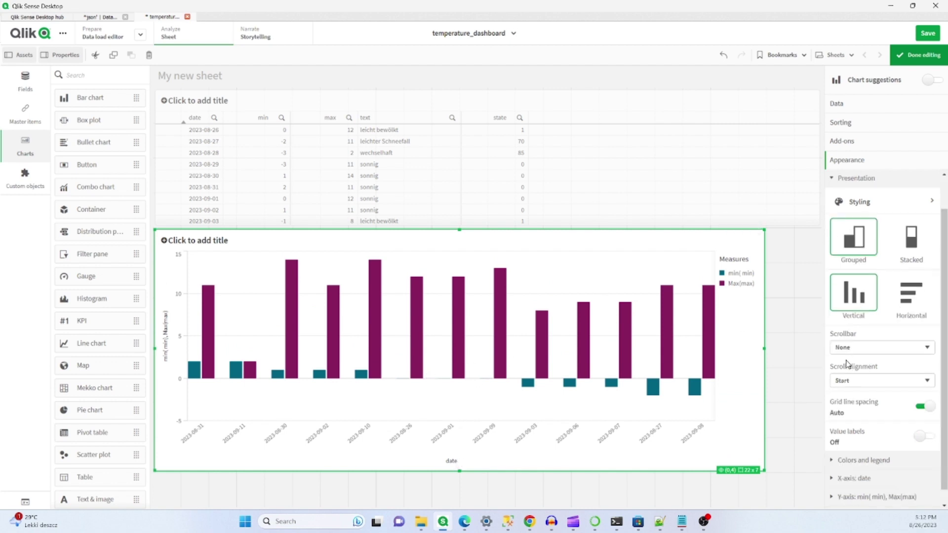
left_click(921, 428)
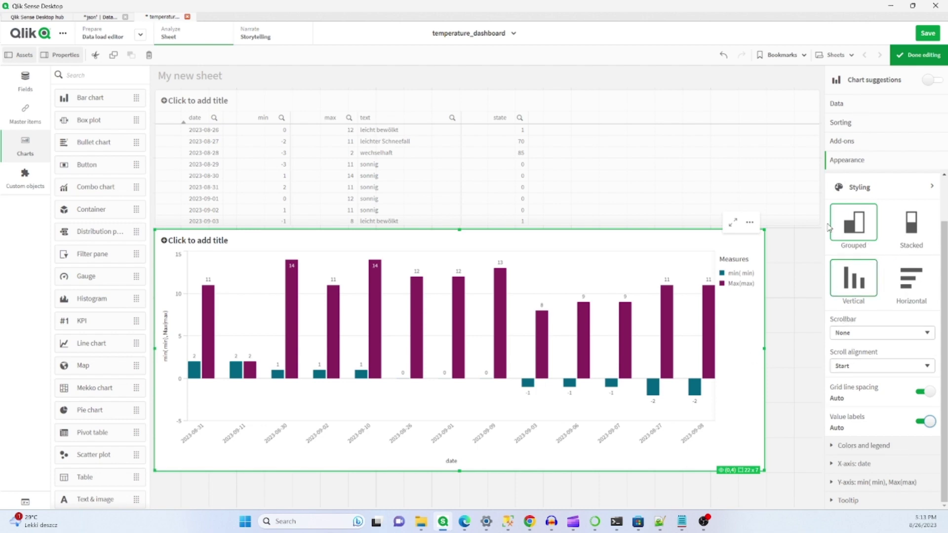
left_click(844, 105)
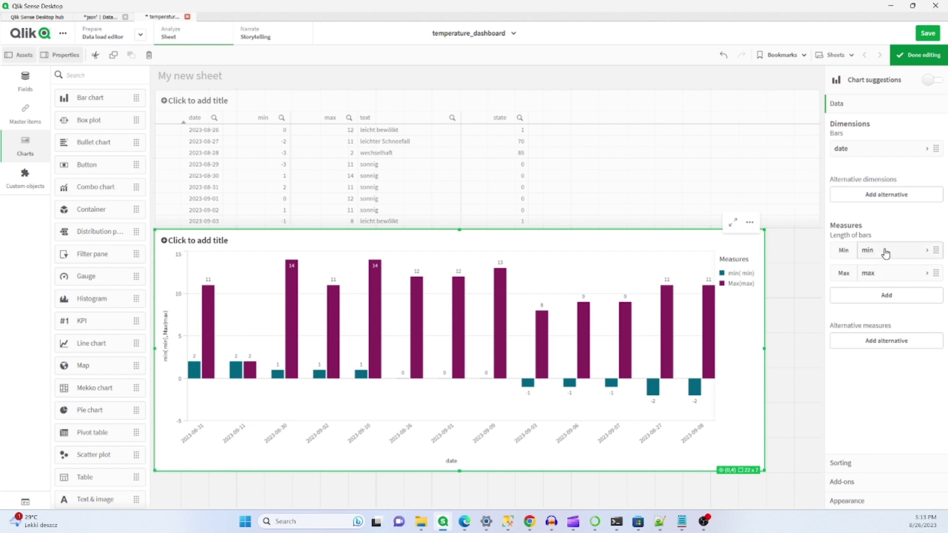
Step: Label the min measure 'Min Temperature' and copy that label text
left_click(885, 251)
left_click(874, 328)
type("Min Temperature")
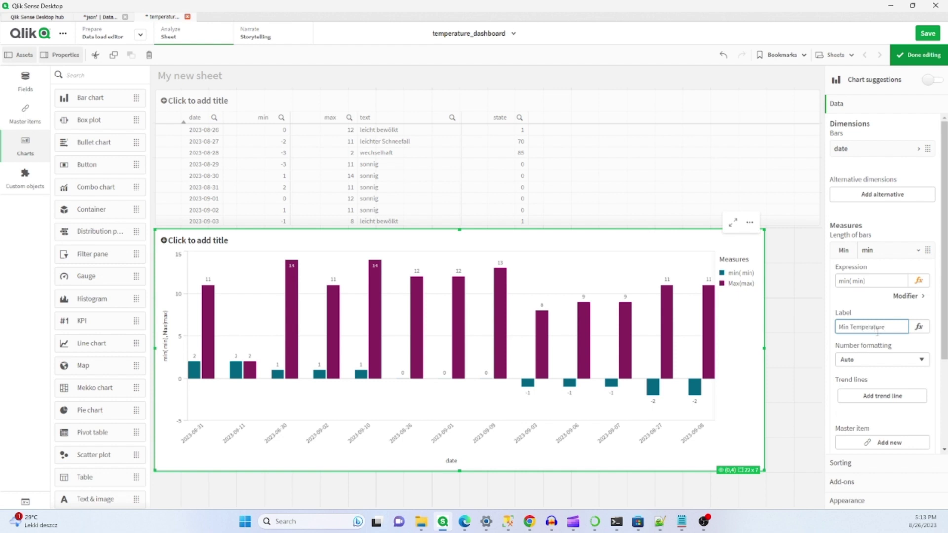
left_click_drag(883, 330, 821, 331)
key("ctrl+c")
left_click(866, 250)
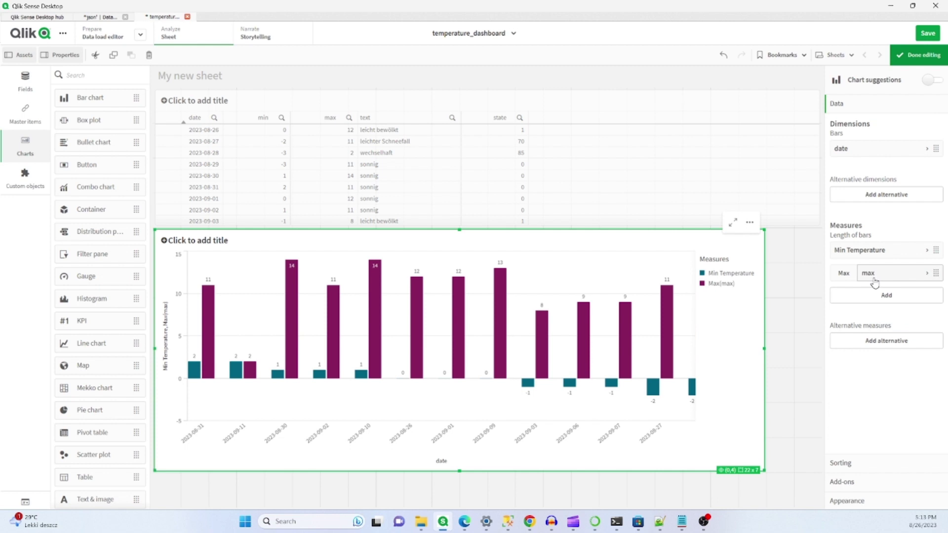
Step: Label the max measure 'MaxTemperature' by pasting and editing the copied text
left_click(870, 273)
triple_click(871, 307)
left_click(850, 349)
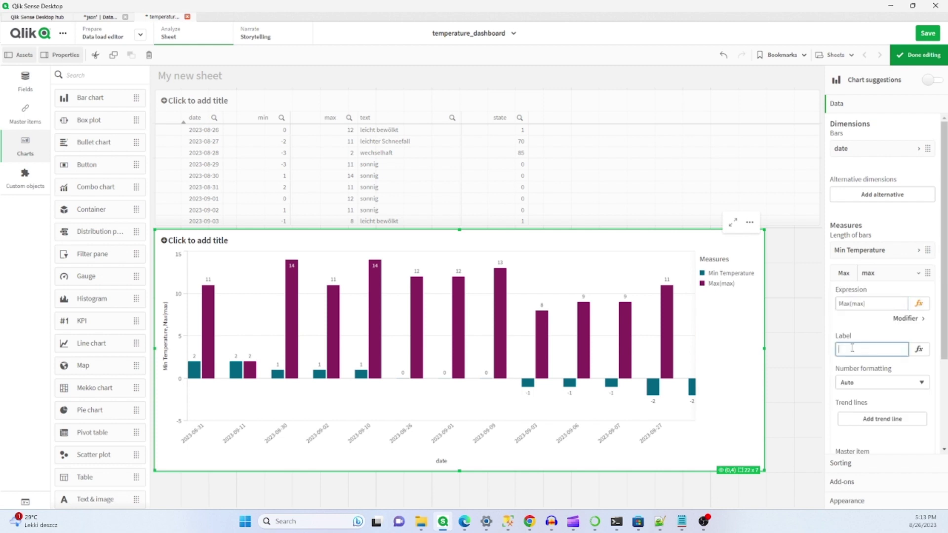
key("ctrl+v")
type("ax")
key("Return")
Step: Delete the data table from the sheet
left_click(673, 153)
left_click(805, 81)
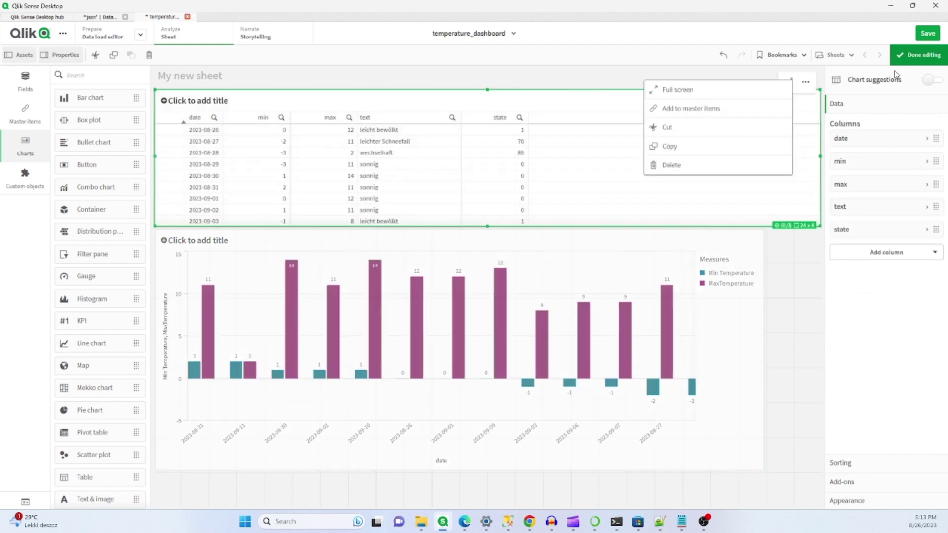
left_click(671, 165)
Step: Resize the bar chart to reach the top of the sheet with a shorter height
left_click(436, 234)
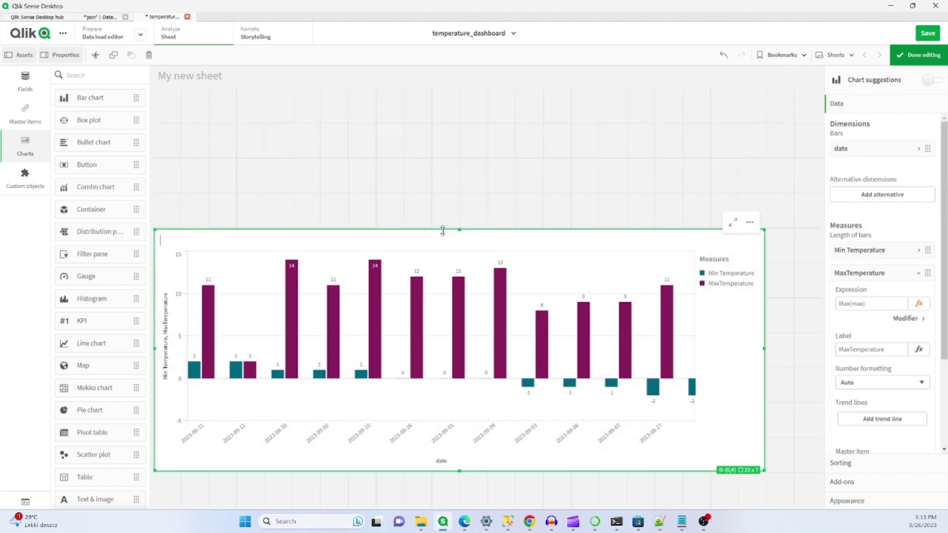
left_click_drag(442, 231, 482, 25)
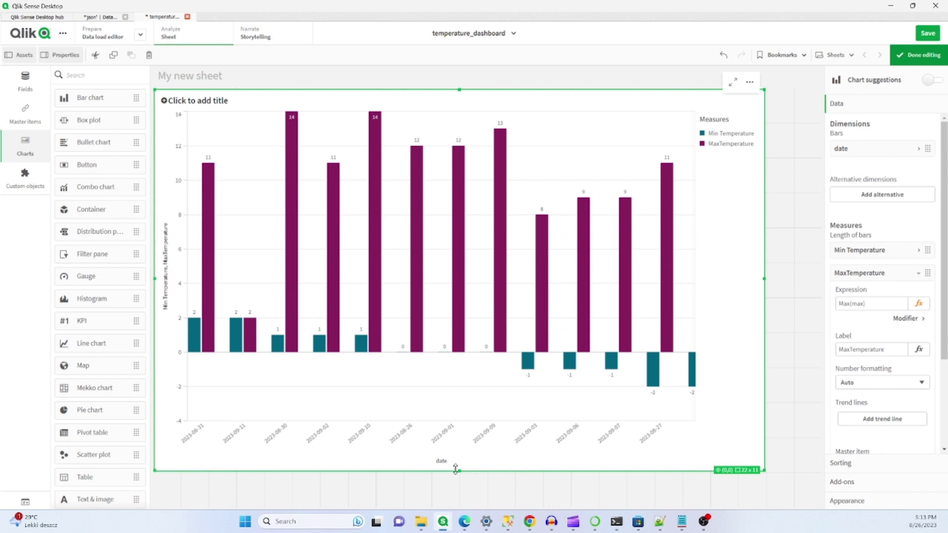
left_click_drag(455, 468, 459, 331)
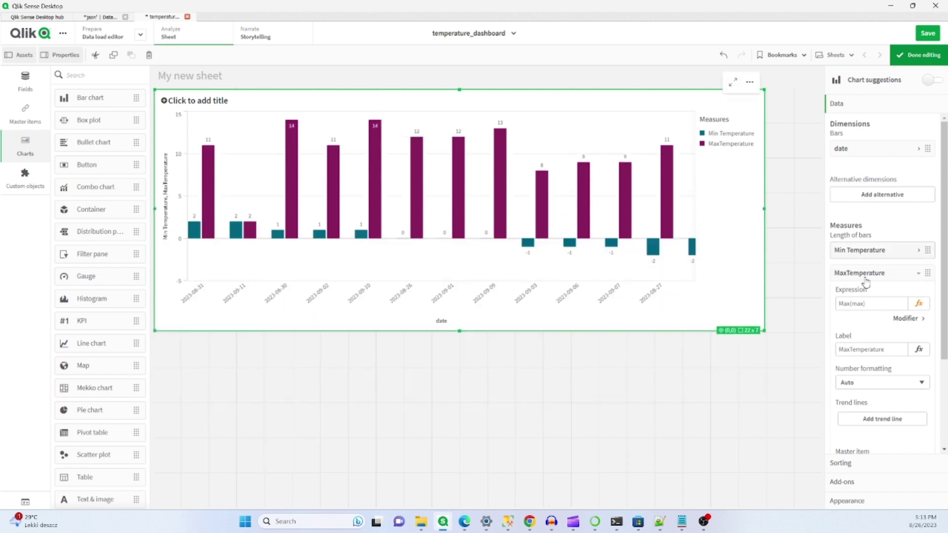
Step: Set the Y-axis Labels and title option to None
left_click(853, 502)
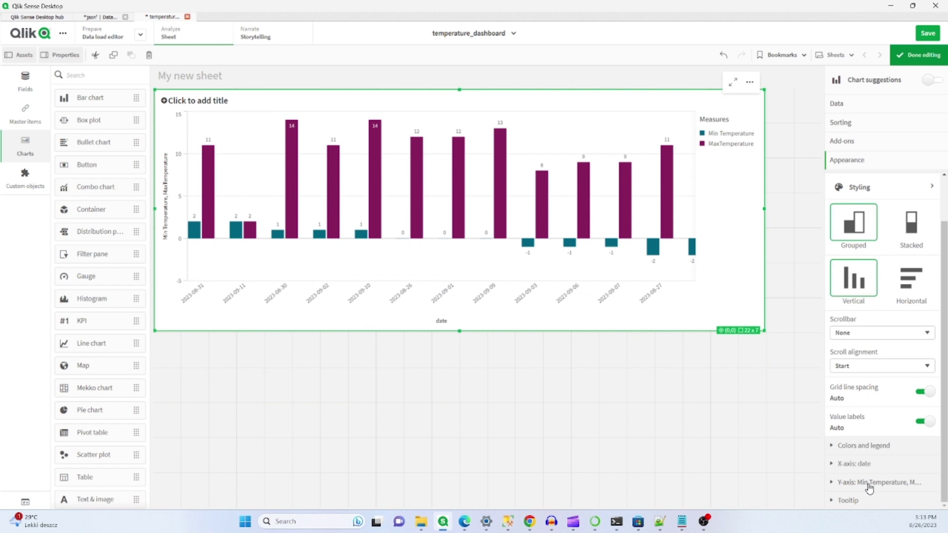
left_click(869, 488)
left_click(859, 385)
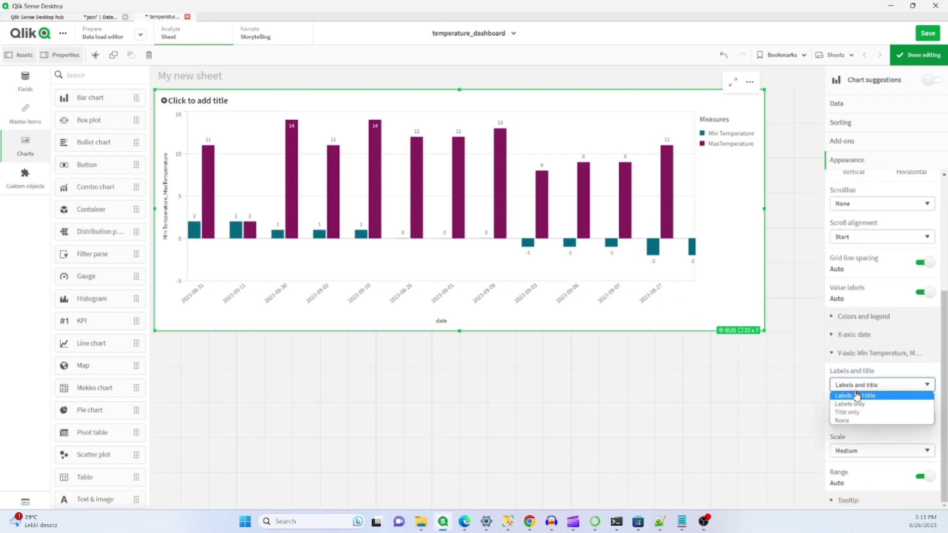
left_click(848, 421)
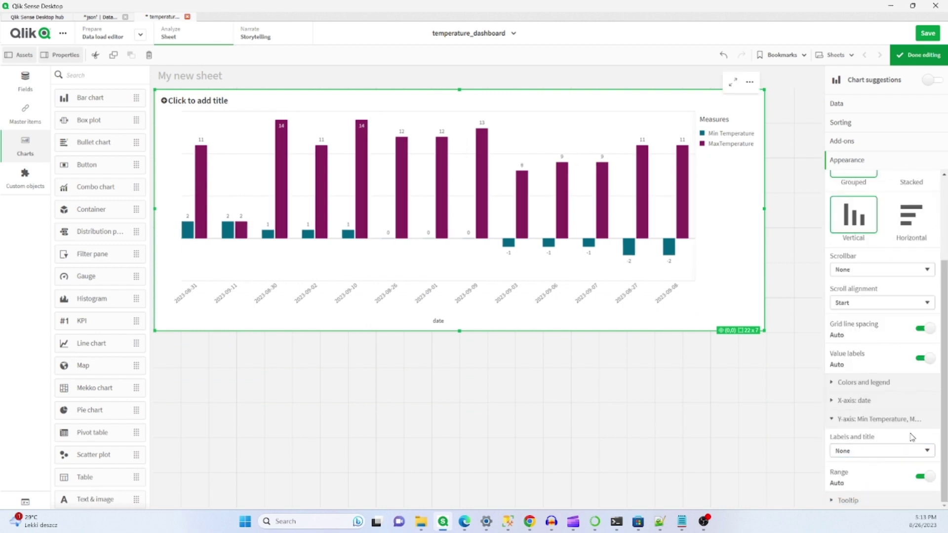
Step: Widen and heighten the bar chart so another date shows, ready for date sorting
left_click(460, 332)
left_click(460, 330)
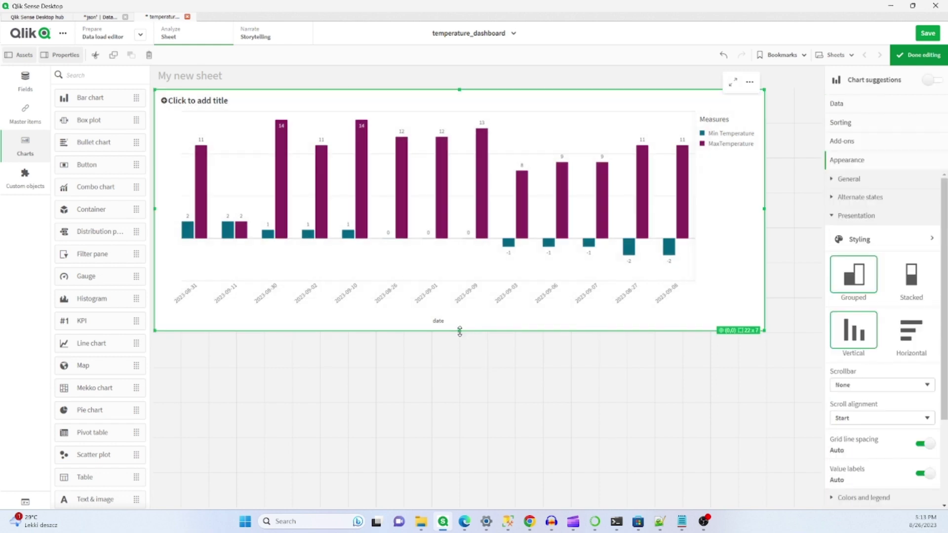
mouse_move(459, 328)
left_mouse_down()
mouse_move(461, 365)
mouse_move(459, 332)
left_mouse_up()
left_click_drag(762, 208, 819, 210)
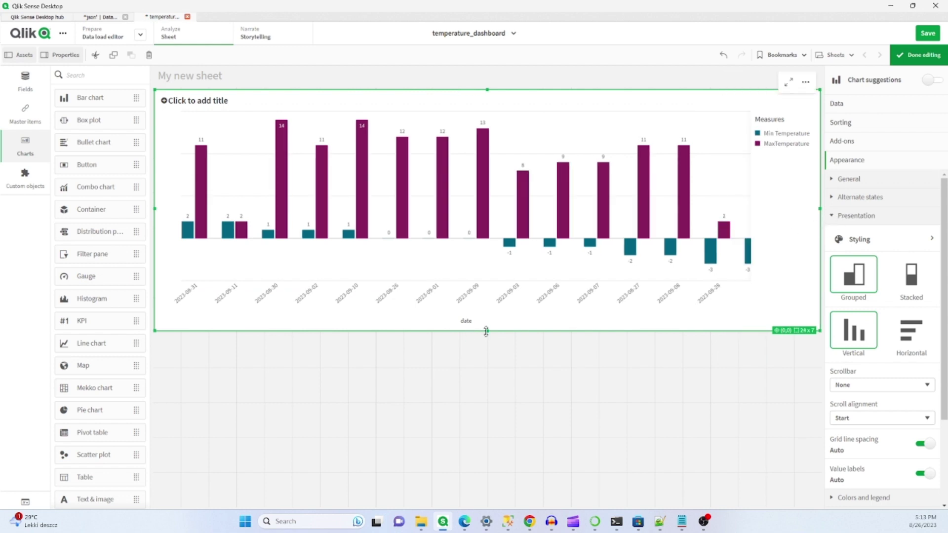
left_click_drag(485, 332, 498, 400)
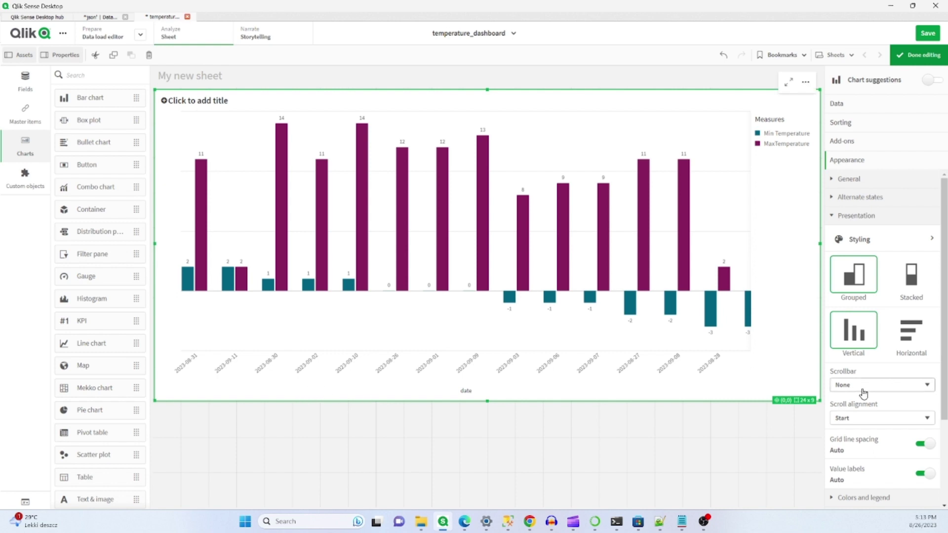
left_click(859, 125)
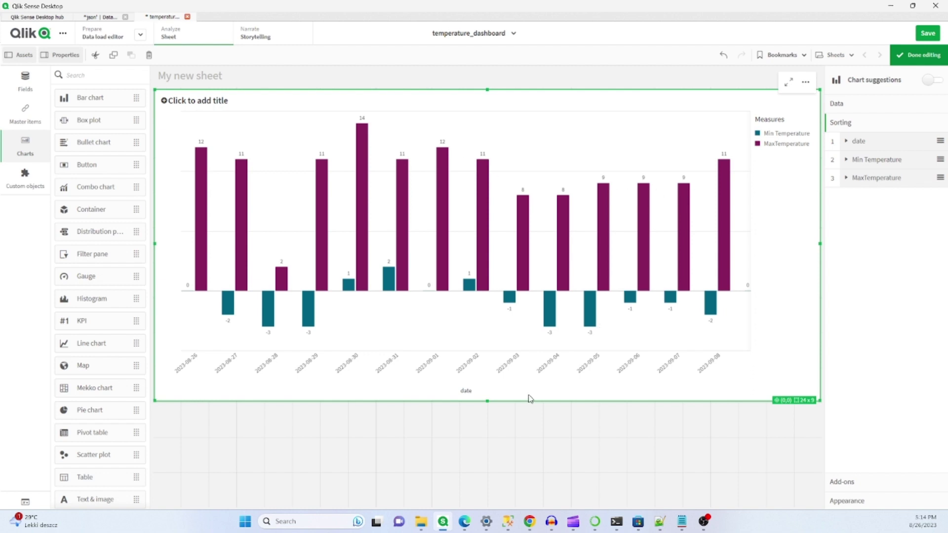
Step: Move the chart's top edge down and place two KPI tiles side by side above it
left_click_drag(488, 402, 487, 506)
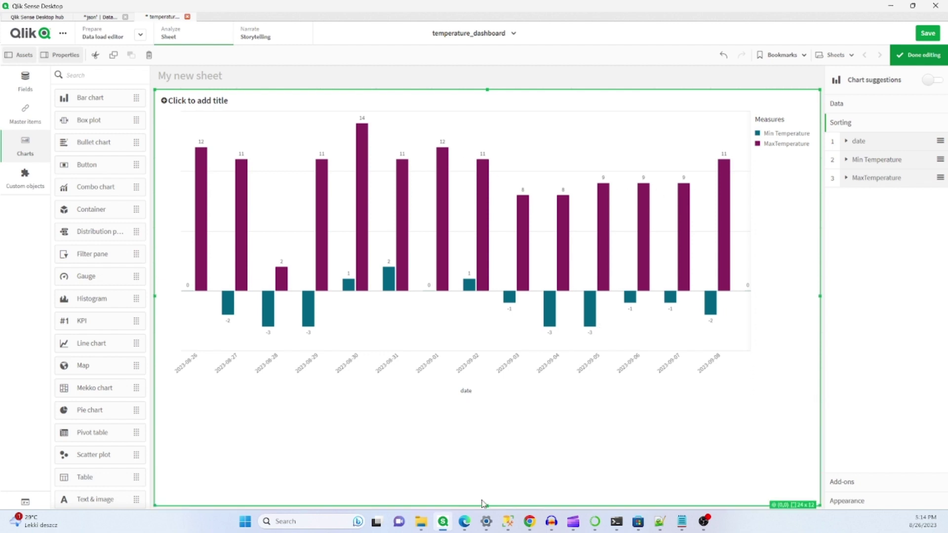
left_click_drag(490, 89, 487, 194)
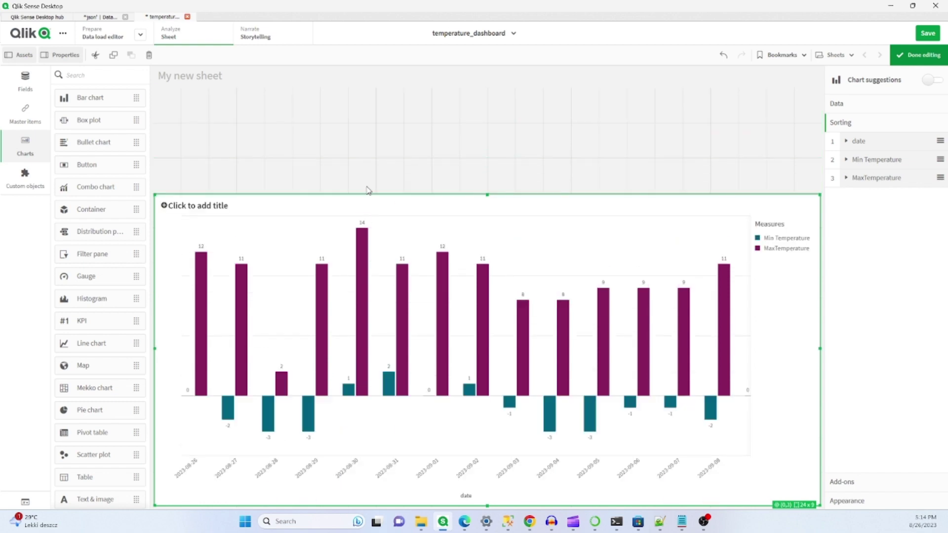
scroll(96, 263, "down", 1)
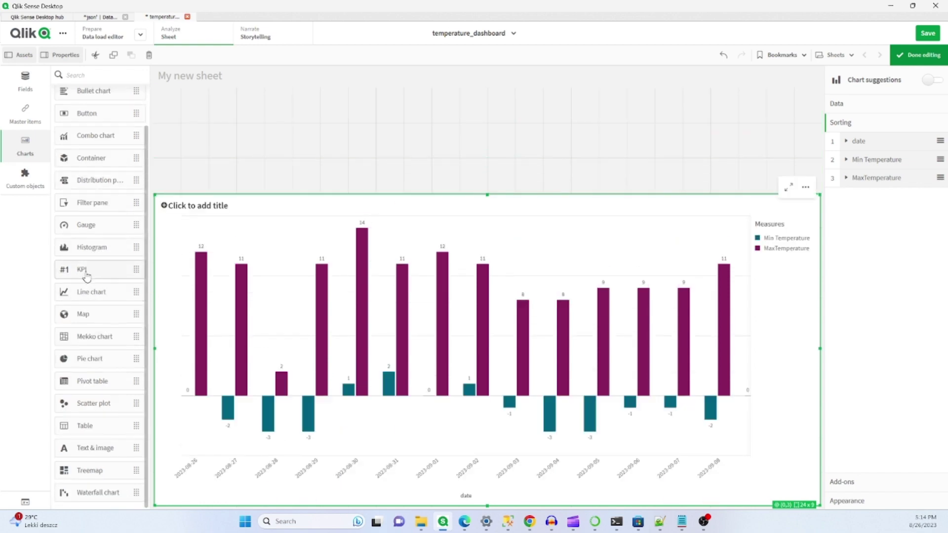
mouse_move(83, 270)
left_mouse_down()
mouse_move(471, 156)
mouse_move(465, 144)
left_mouse_up()
right_click(435, 95)
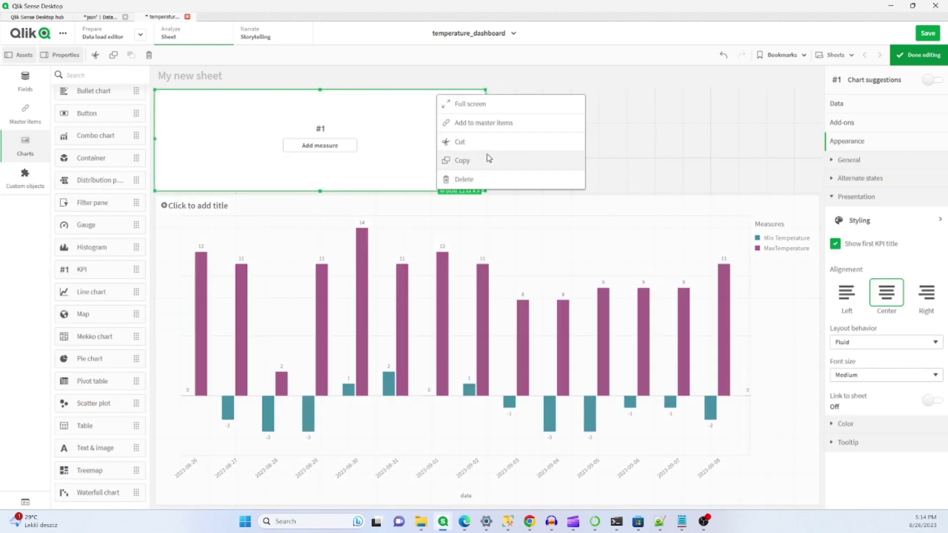
left_click(489, 158)
right_click(512, 109)
left_click(545, 119)
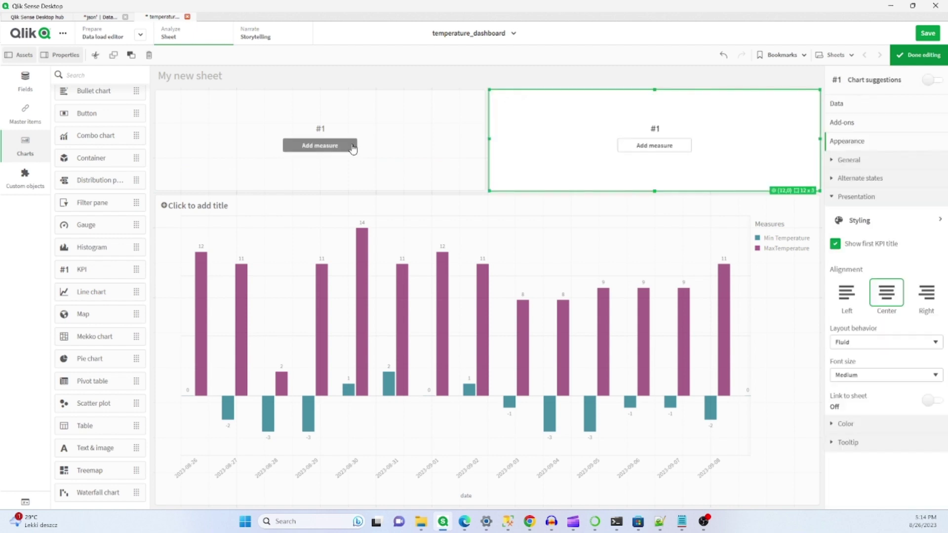
Step: Set the first KPI's measure to min( min) in the expression editor and copy it
left_click(320, 145)
type("min")
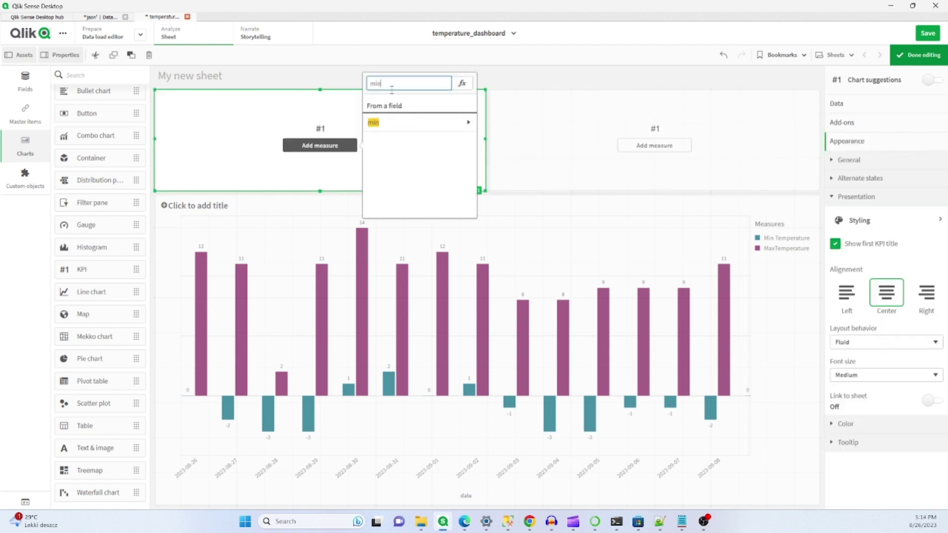
type("()")
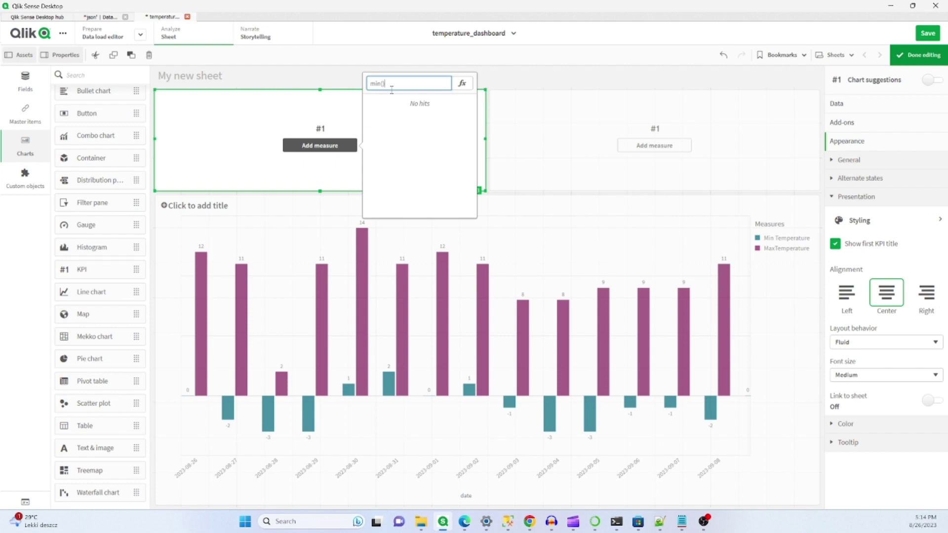
left_click(462, 83)
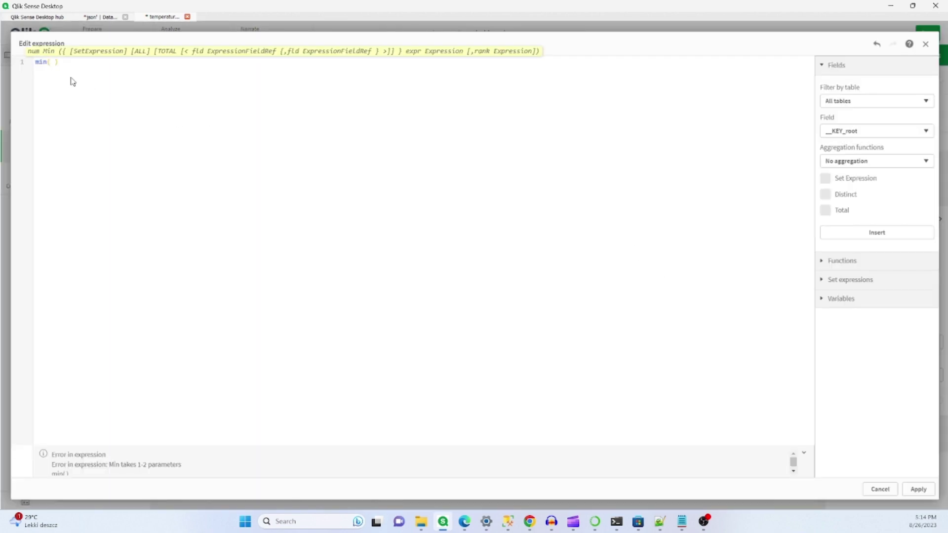
type("min")
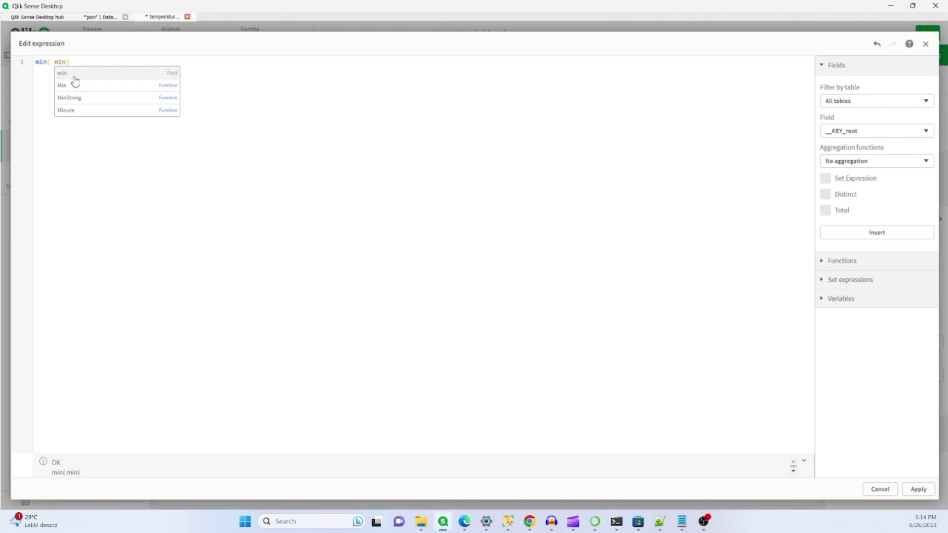
left_click(78, 79)
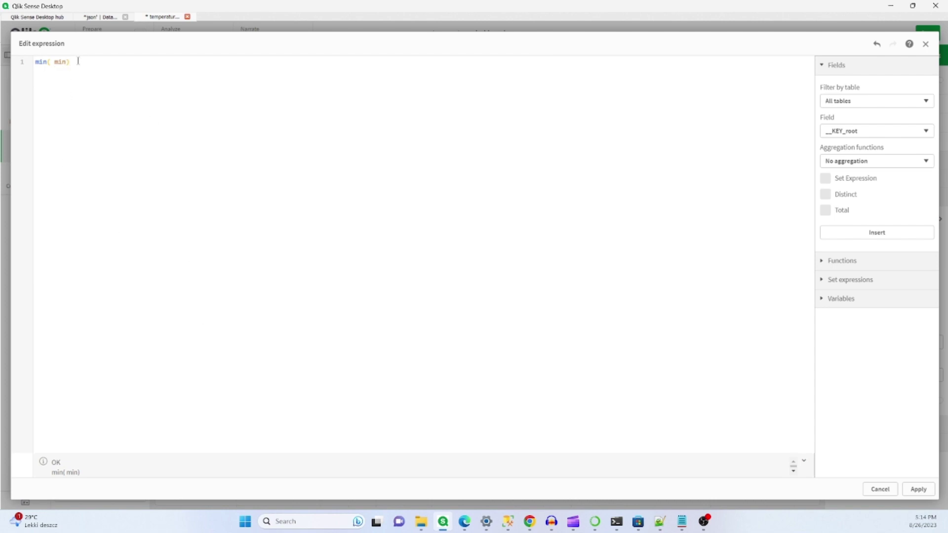
left_click_drag(78, 62, 27, 64)
key("ctrl+c")
left_click(918, 489)
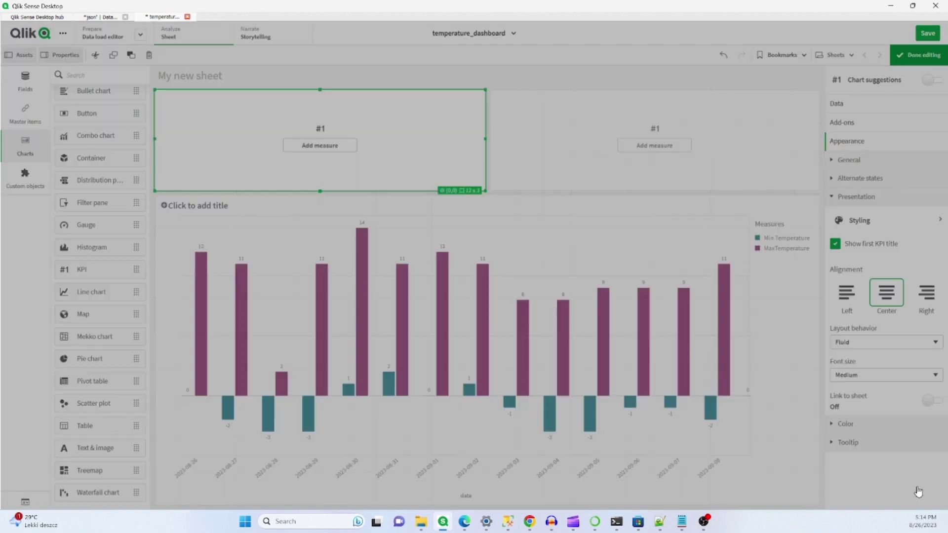
Step: Set the second KPI's measure to min( max) by pasting and editing the expression
left_click(569, 163)
left_click(654, 145)
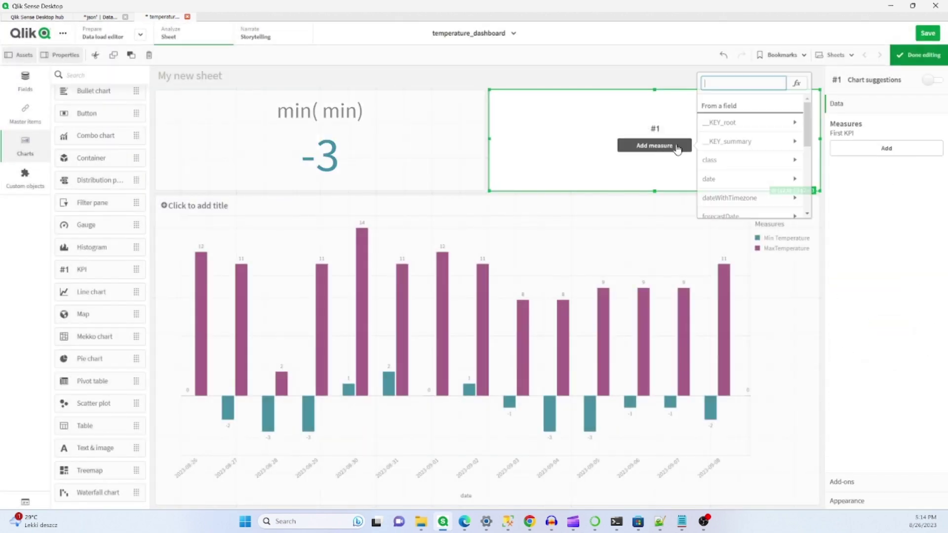
left_click(793, 84)
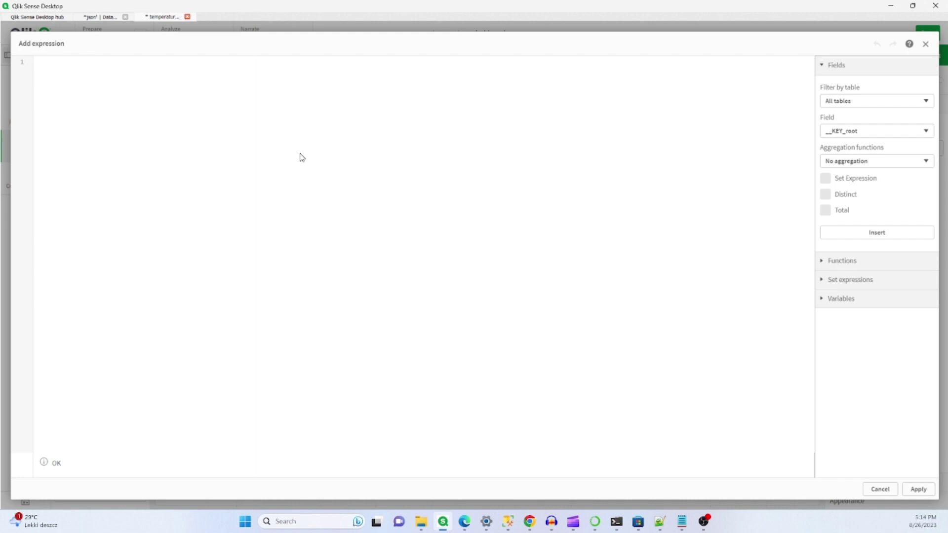
key("ctrl+v")
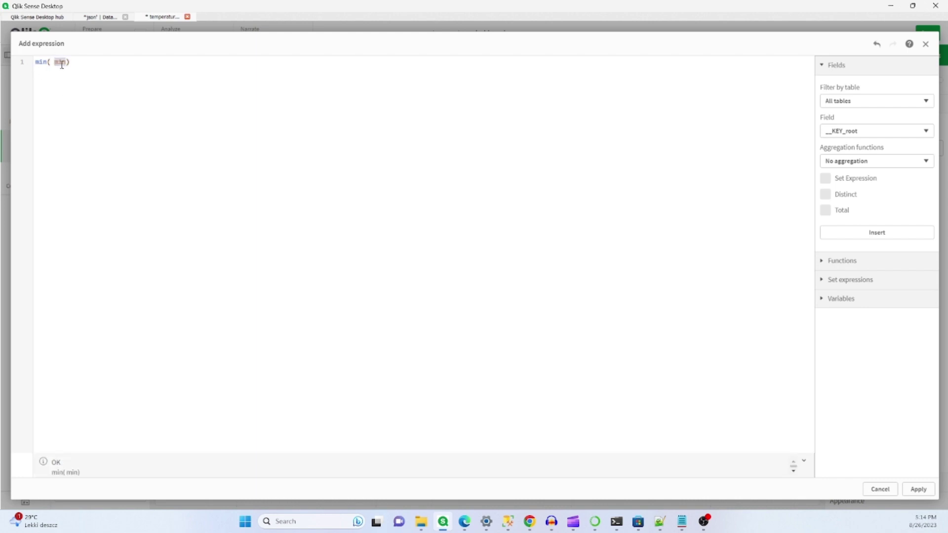
type("max")
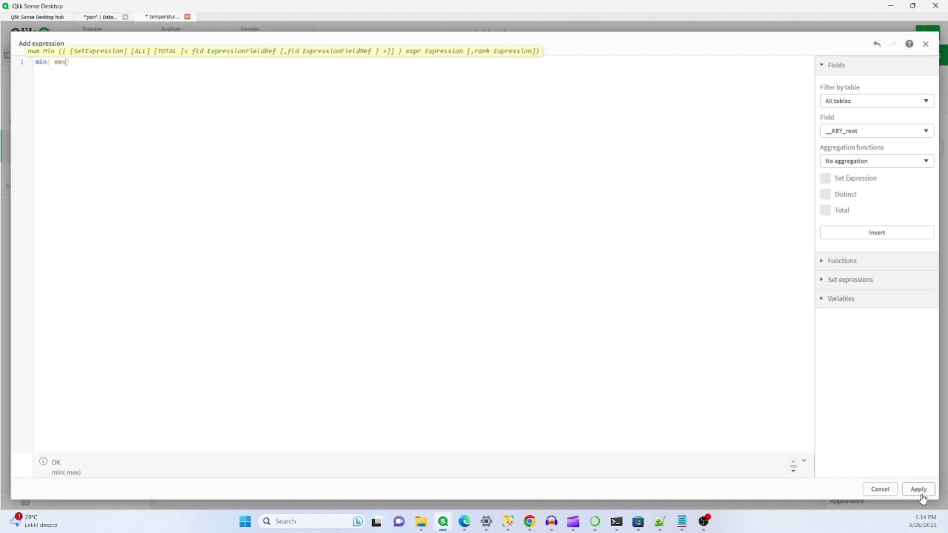
left_click(919, 491)
left_click(557, 232)
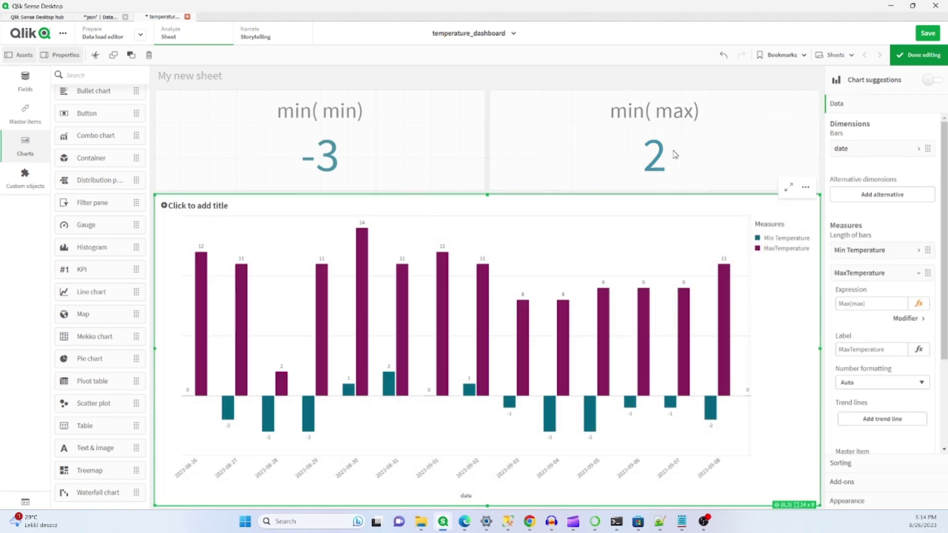
Step: Label the first KPI's measure 'Min'
left_click(395, 169)
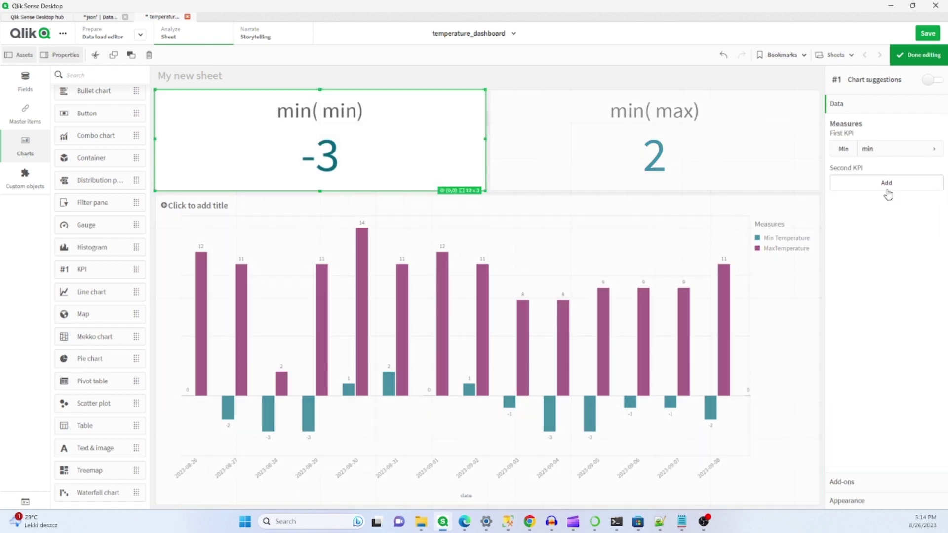
left_click(884, 149)
type("Min")
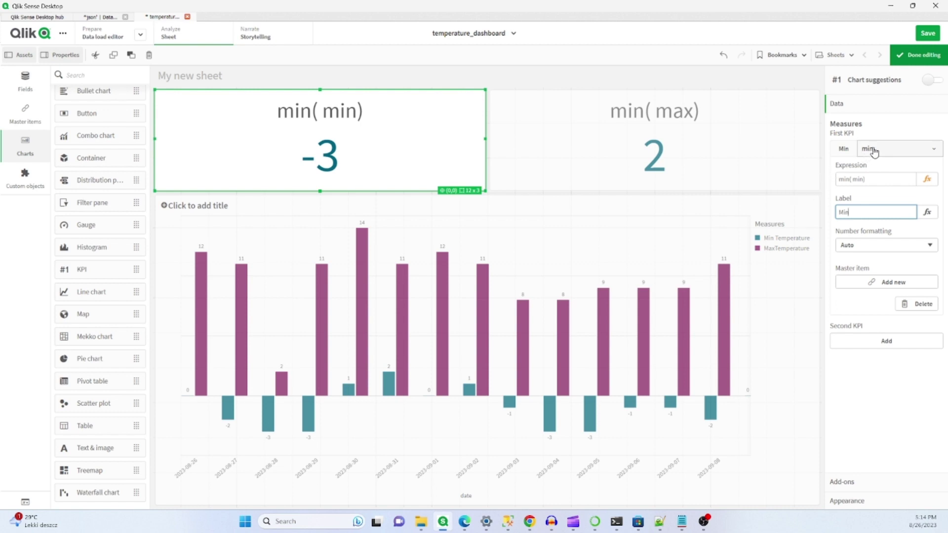
left_click(866, 149)
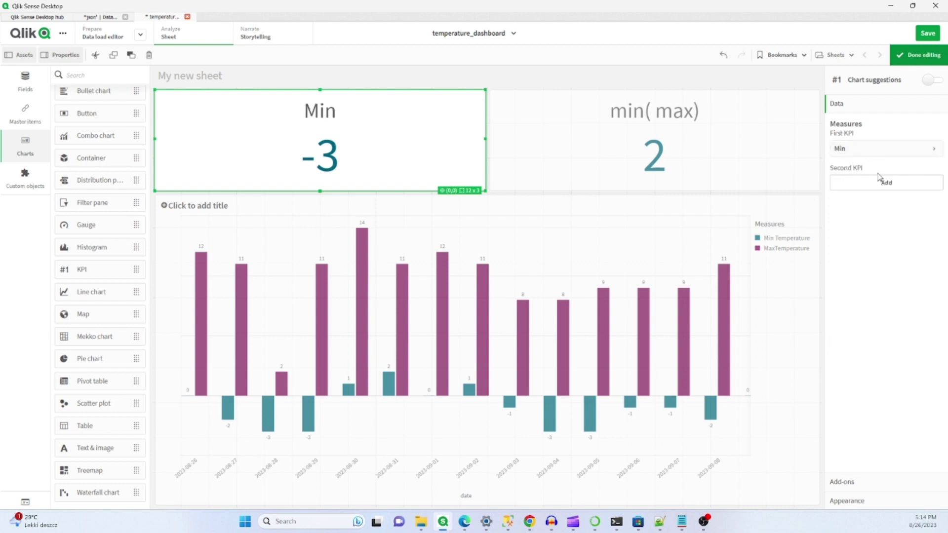
Step: Label the second KPI's measure 'Max' and leave editing mode
left_click(643, 127)
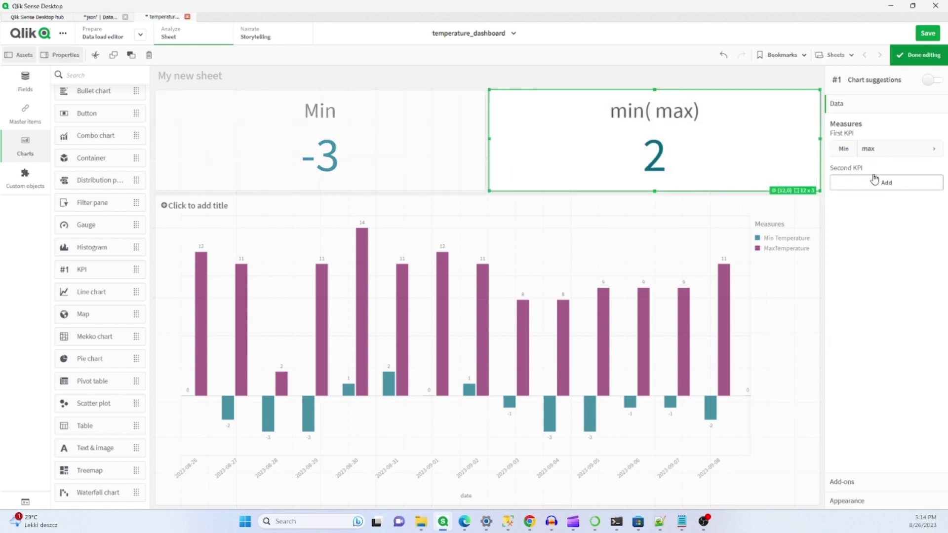
left_click(881, 150)
left_click(873, 214)
type("Max")
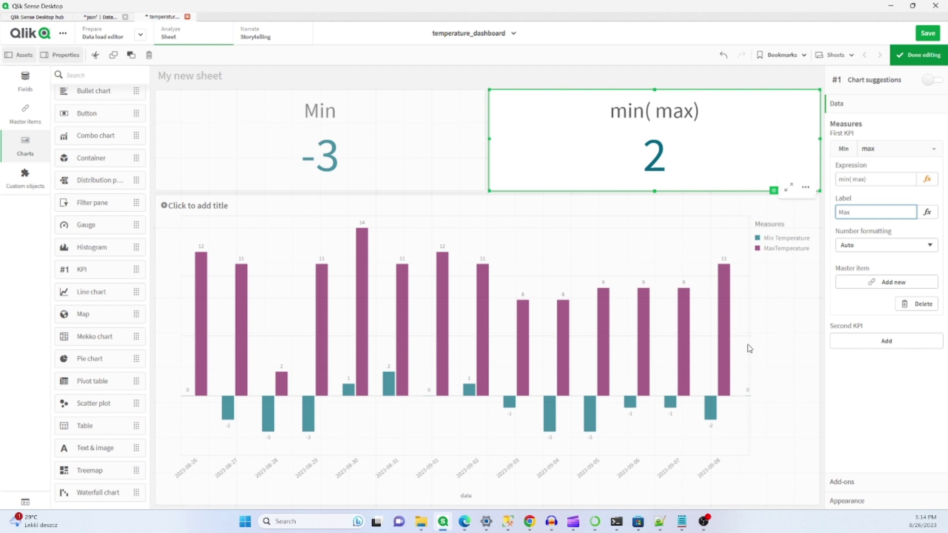
left_click(788, 355)
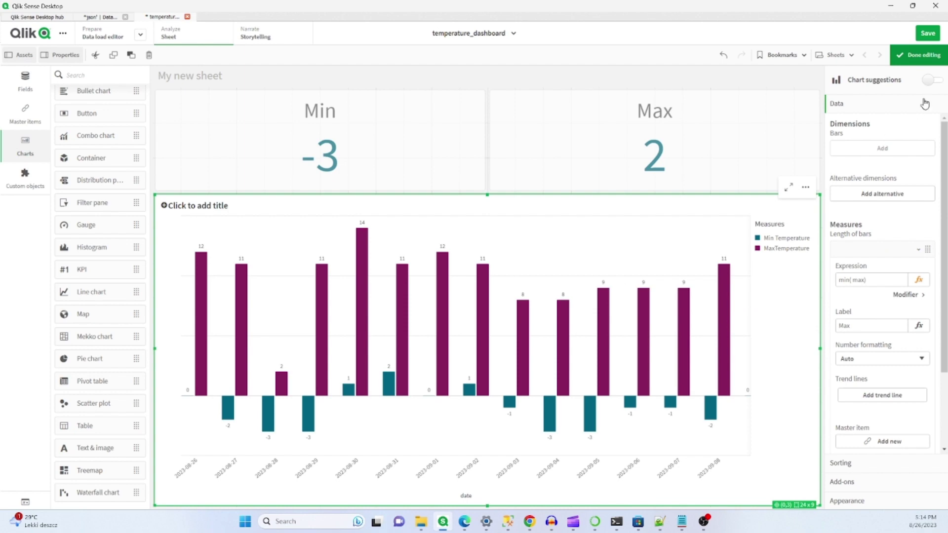
left_click(925, 57)
left_click(929, 36)
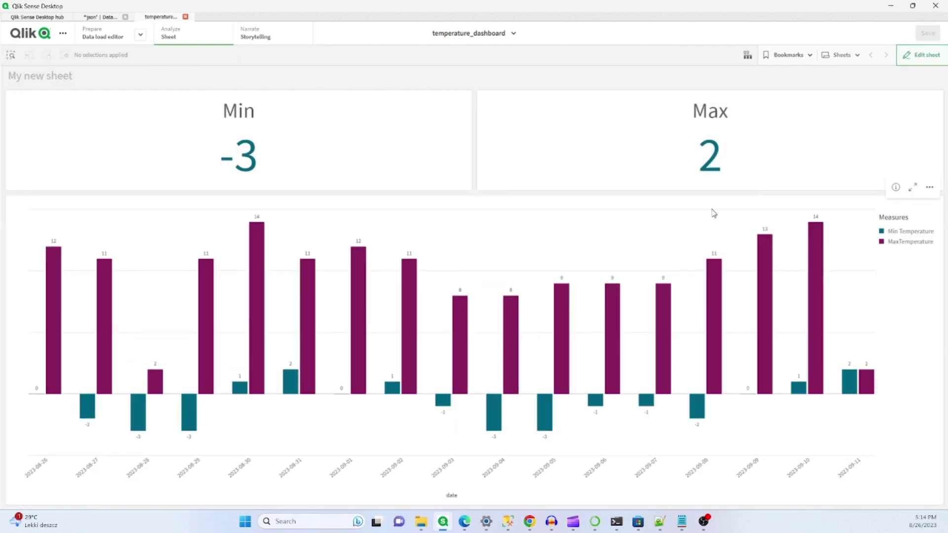